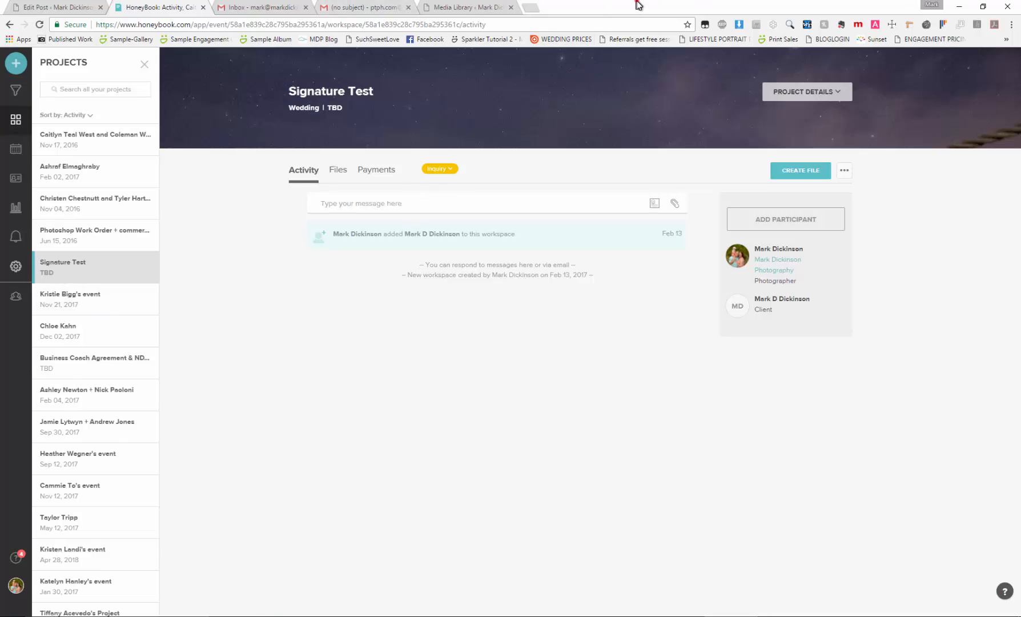
# Tile the HoneyBook window beside the Online HTML Editor window and delete the existing logo from the editor
pyautogui.moveTo(639, 5); pyautogui.dragTo(1, 185)
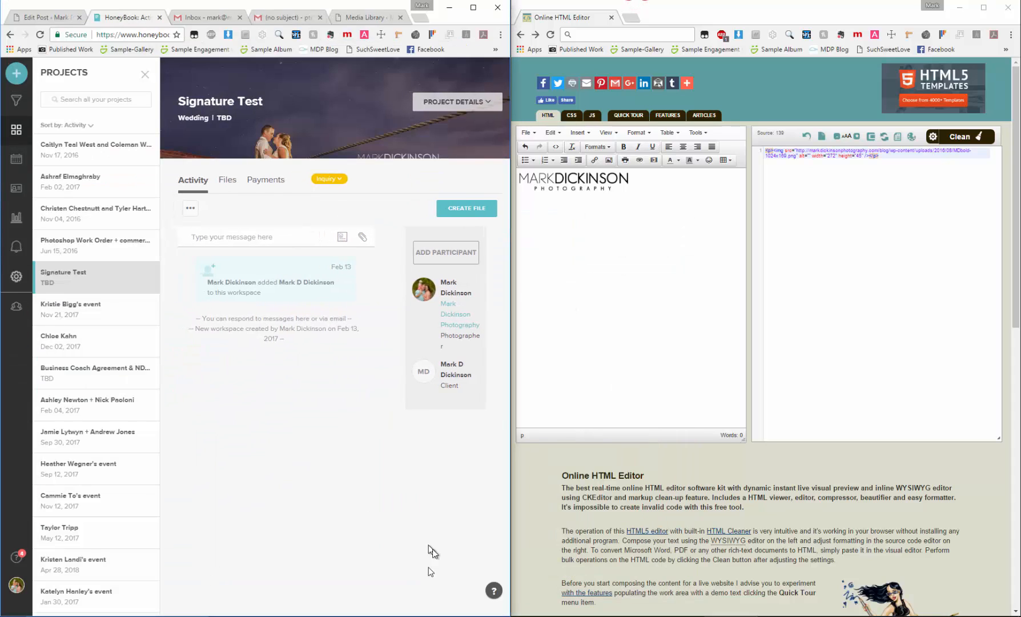
pyautogui.click(598, 183)
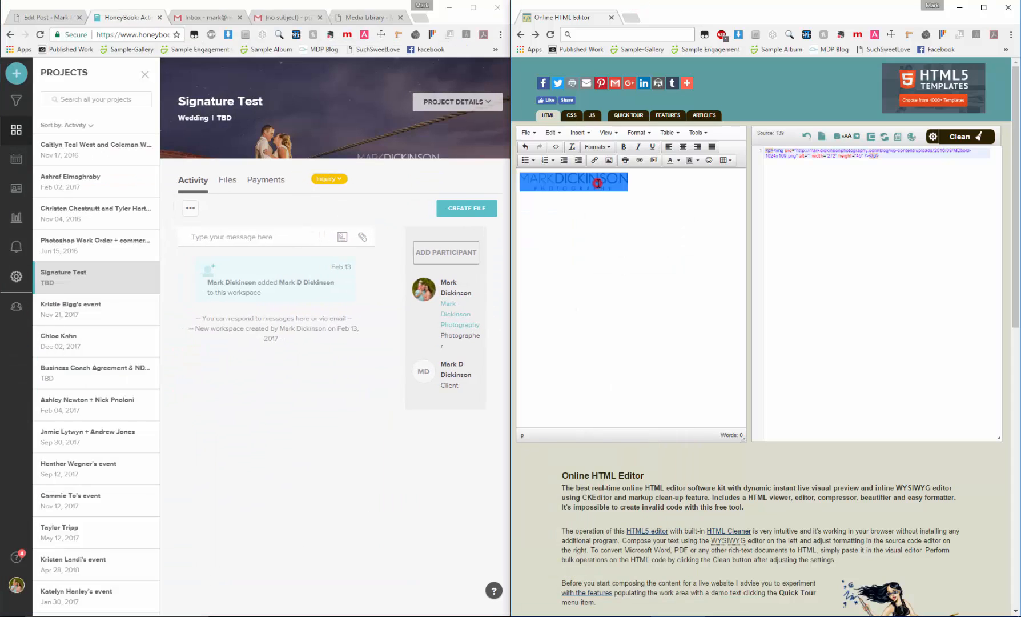
pyautogui.press('Delete')
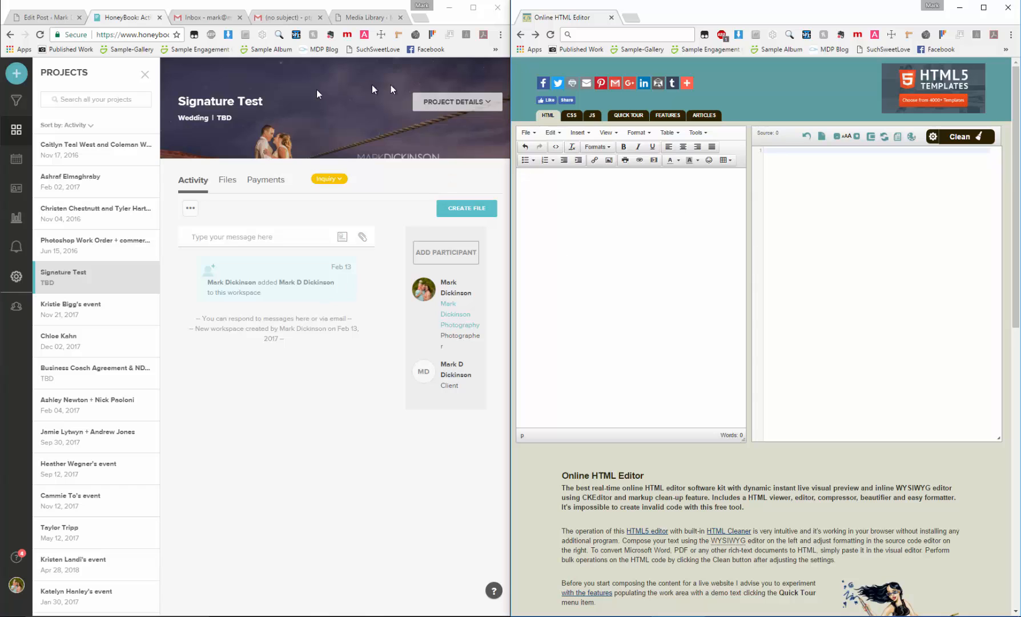
# Find the MDbold.png photography logo in the WordPress media library and open its attachment details
pyautogui.click(291, 21)
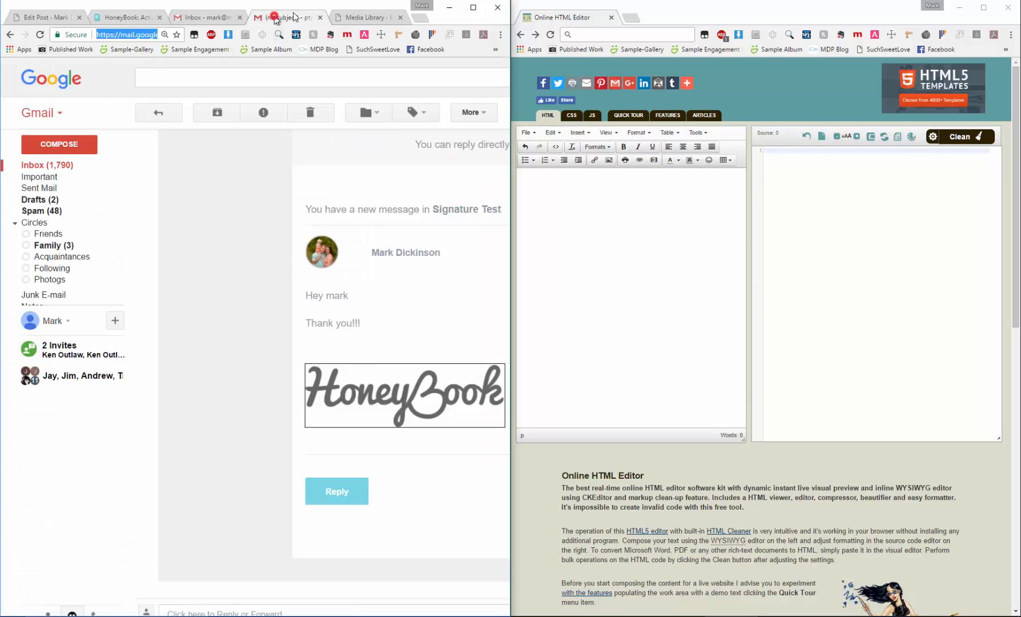
pyautogui.click(357, 19)
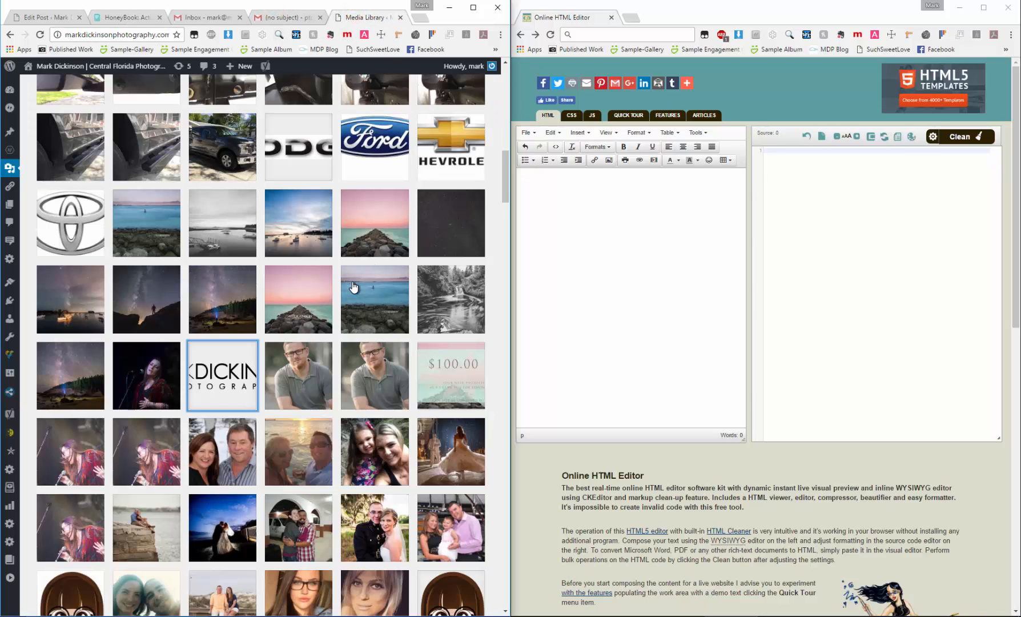
pyautogui.scroll(15, 353, 285)
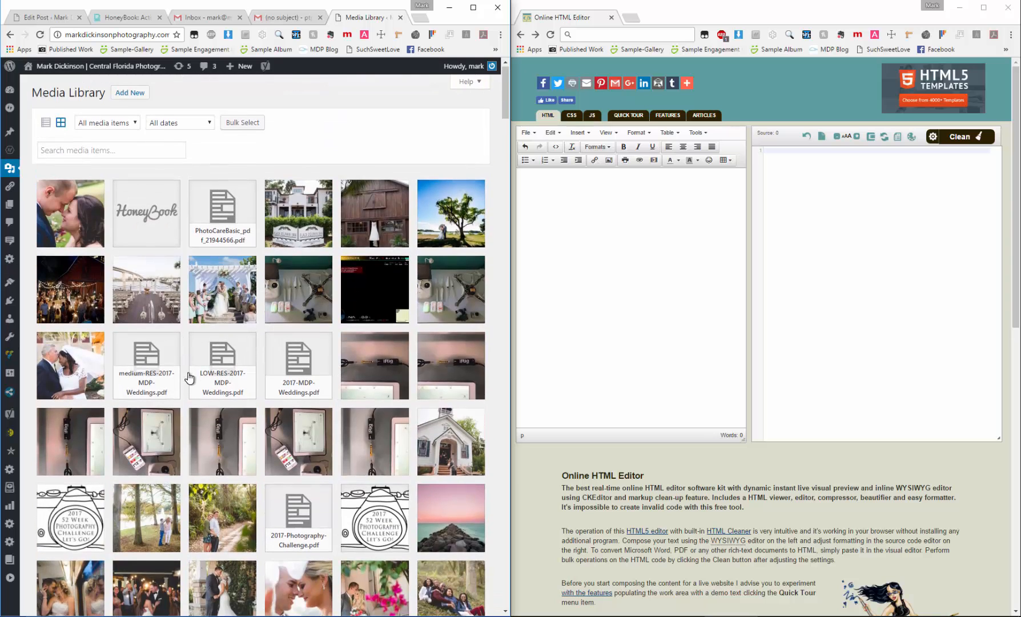
pyautogui.scroll(-10, 163, 240)
pyautogui.scroll(-4, 260, 442)
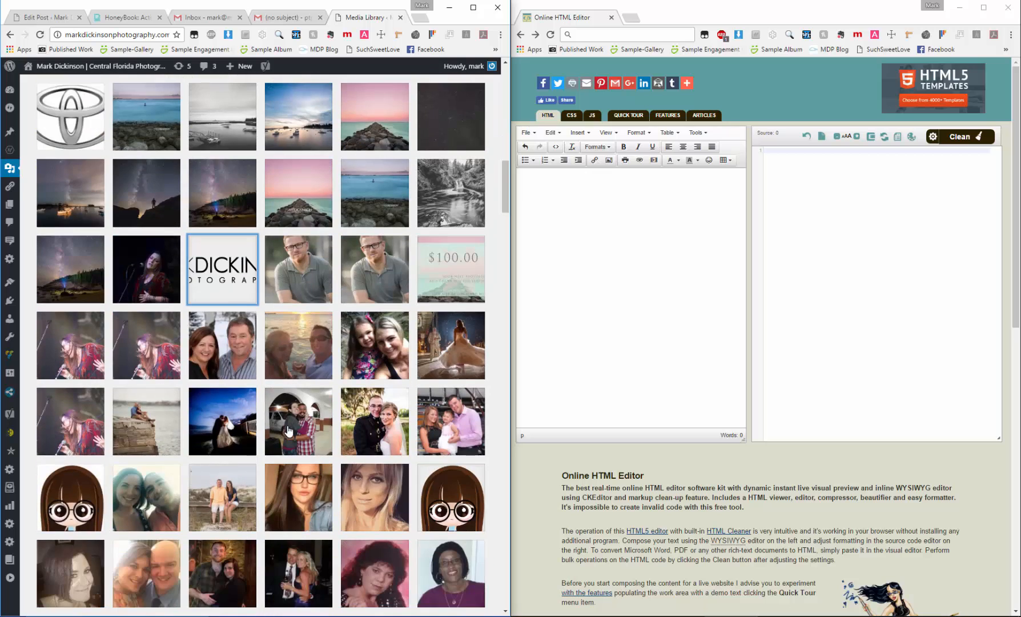
pyautogui.click(231, 264)
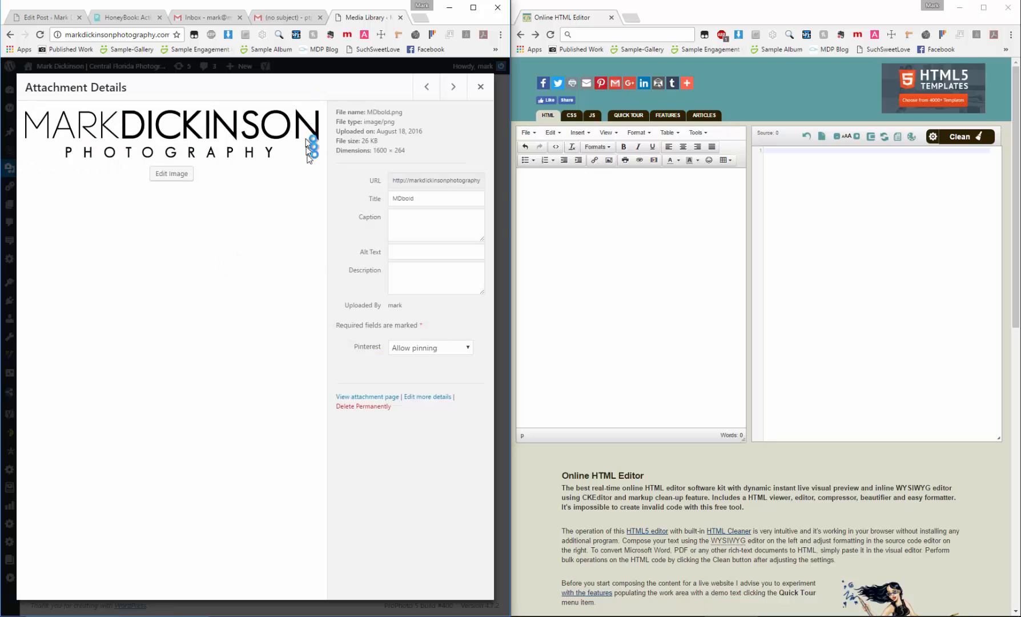
pyautogui.click(480, 86)
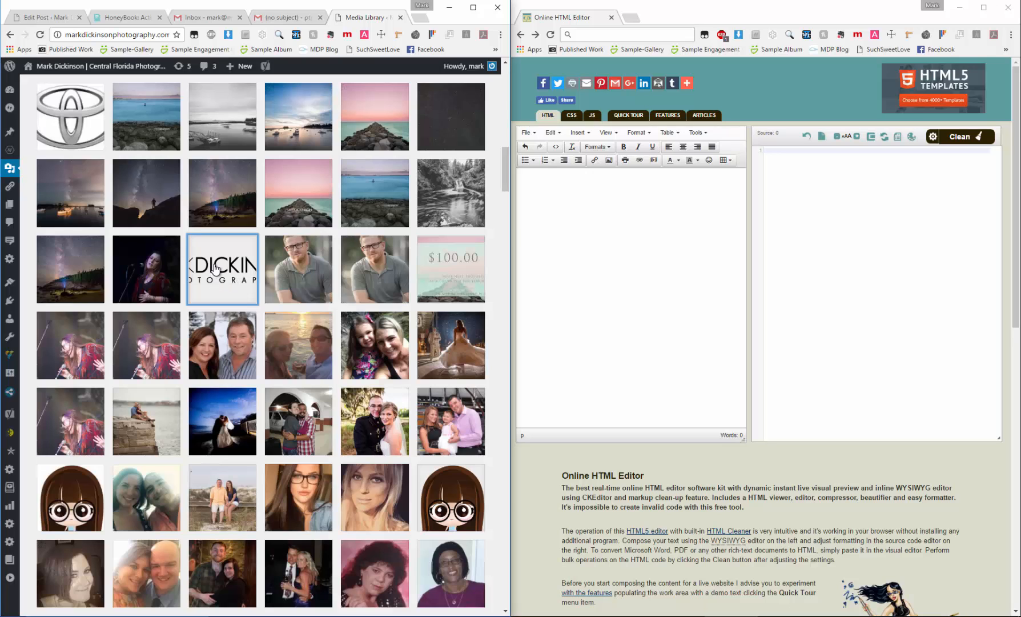
pyautogui.click(215, 268)
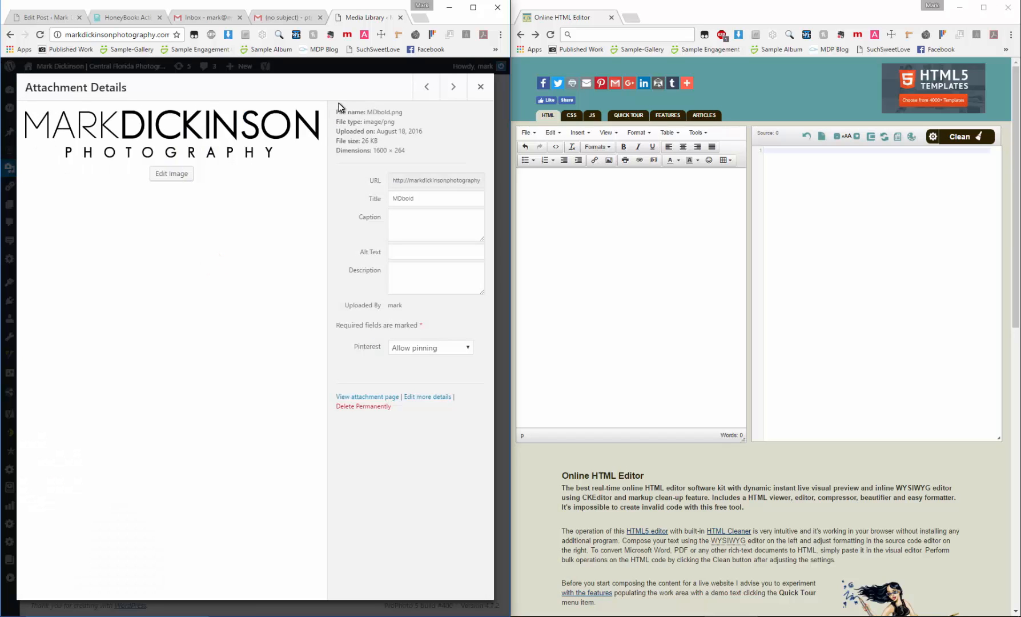
pyautogui.moveTo(339, 109); pyautogui.dragTo(449, 407)
pyautogui.click(449, 496)
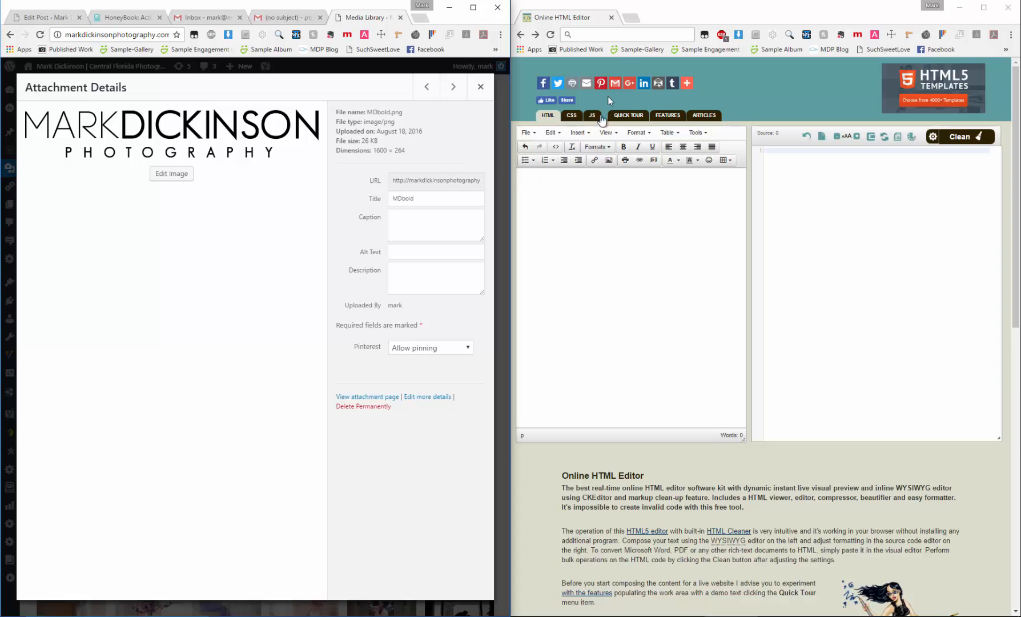
pyautogui.click(630, 36)
pyautogui.write('https://html-online.com/editor/')
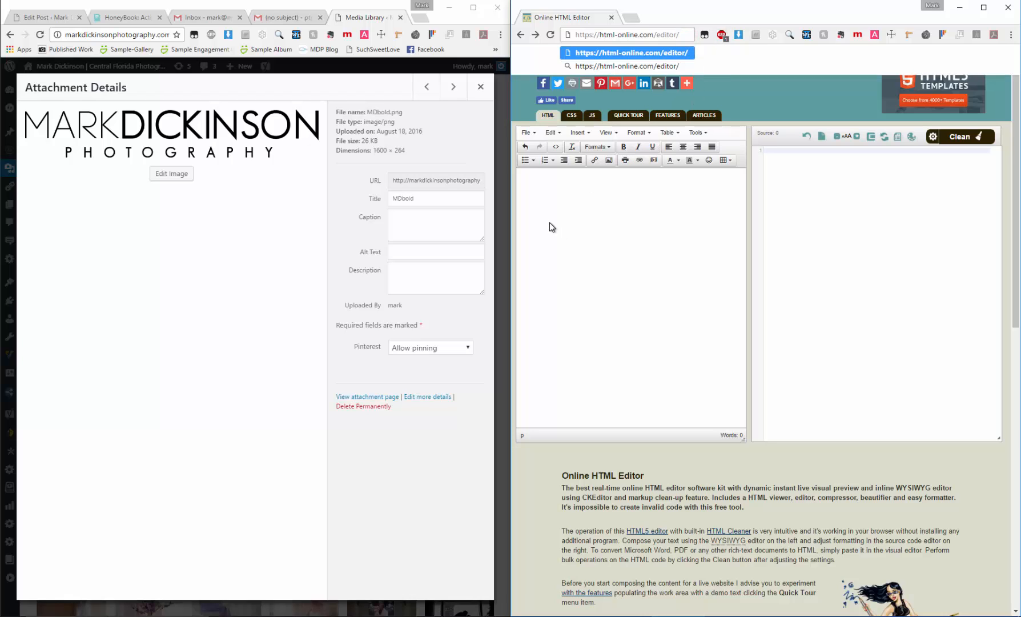
pyautogui.hotkey('ctrl', 'a')
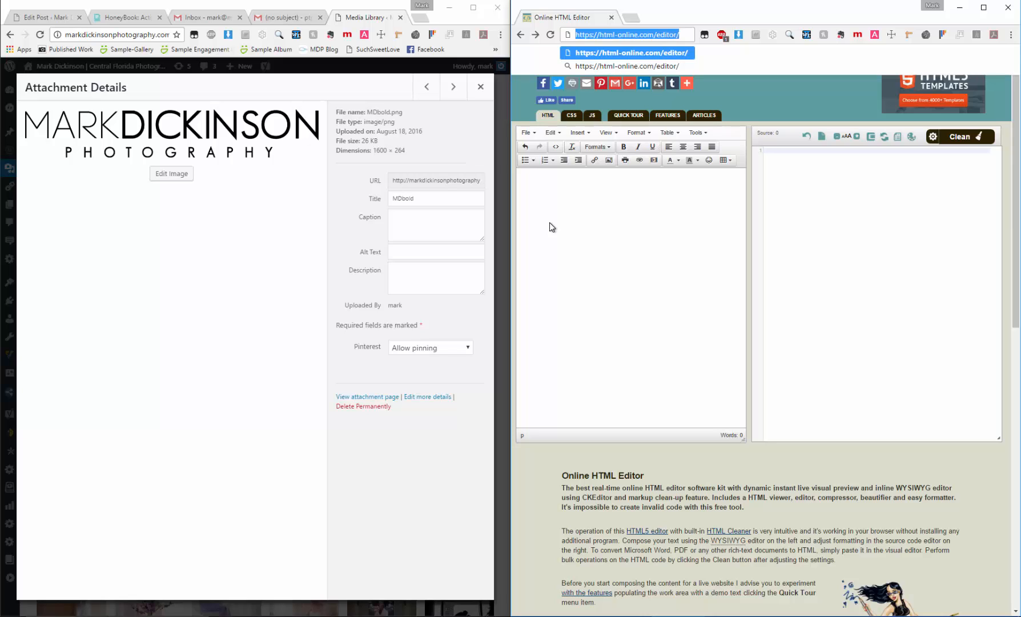
pyautogui.press('BackSpace')
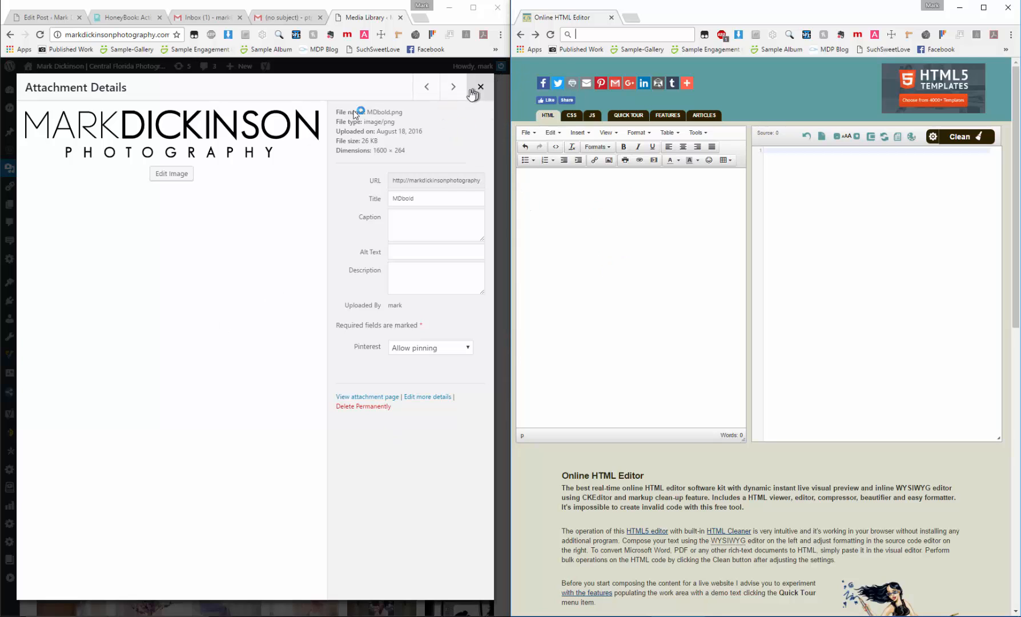
# Copy the MDbold.png logo into the visual area of the HTML editor and shrink it to about 309 by 51 pixels
pyautogui.click(145, 124)
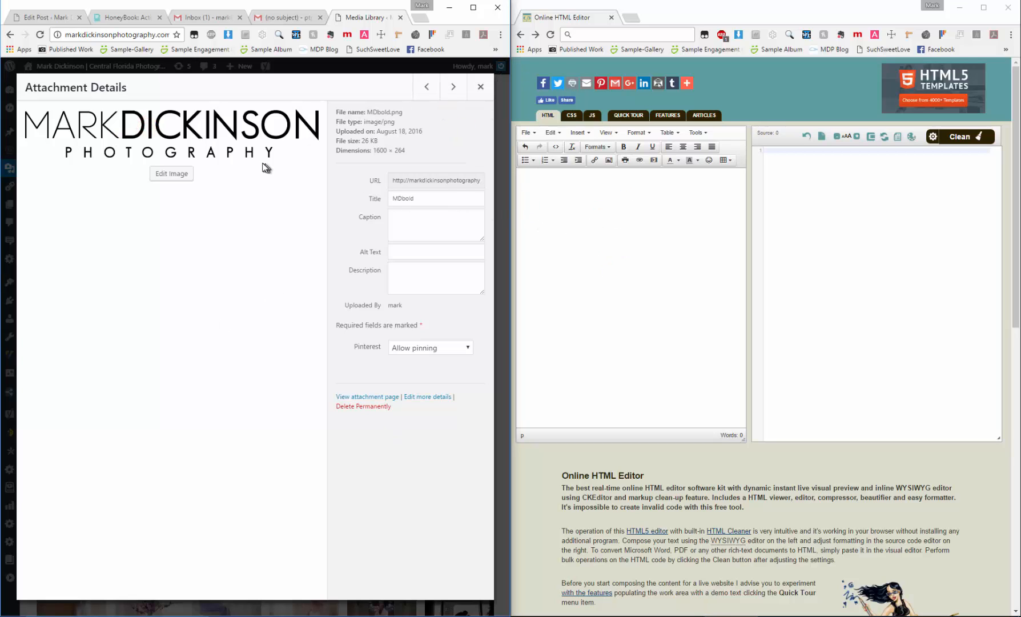
pyautogui.rightClick(205, 132)
pyautogui.click(249, 163)
pyautogui.click(570, 207)
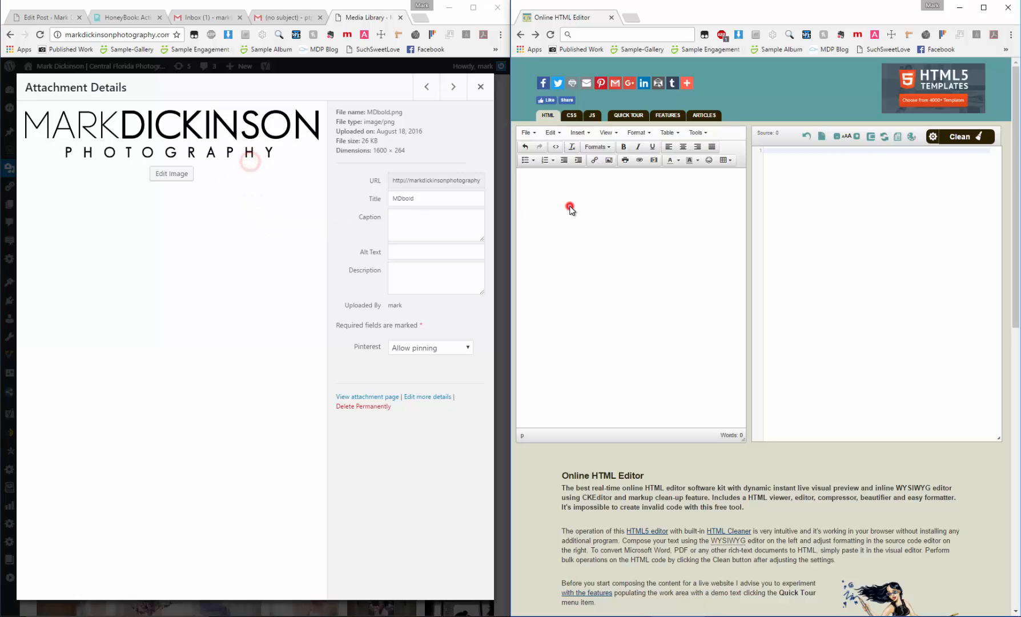
pyautogui.hotkey('ctrl', 'v')
pyautogui.click(521, 174)
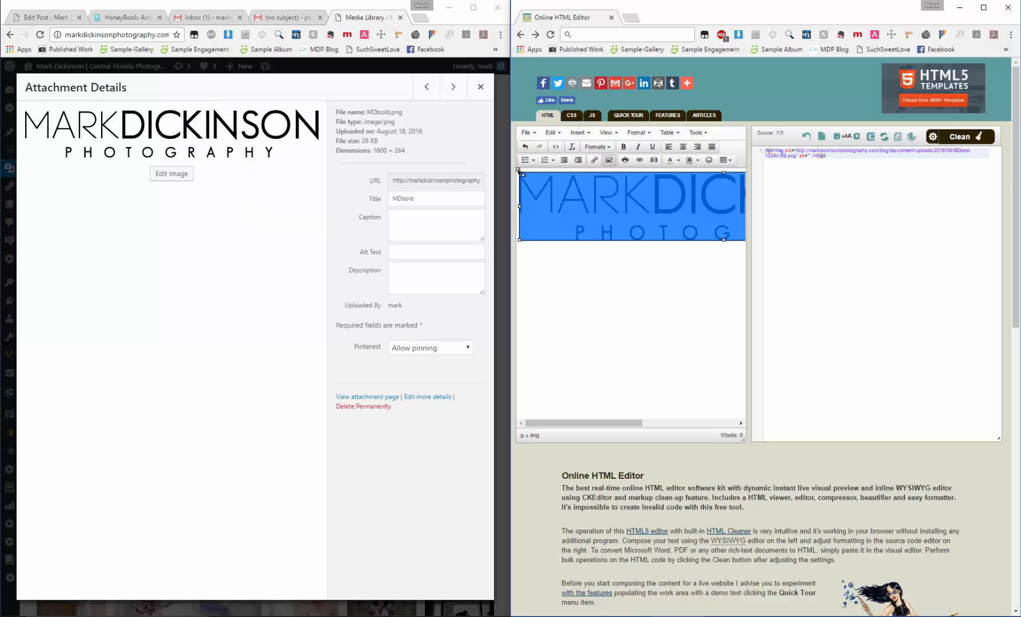
pyautogui.moveTo(519, 171); pyautogui.dragTo(770, 250)
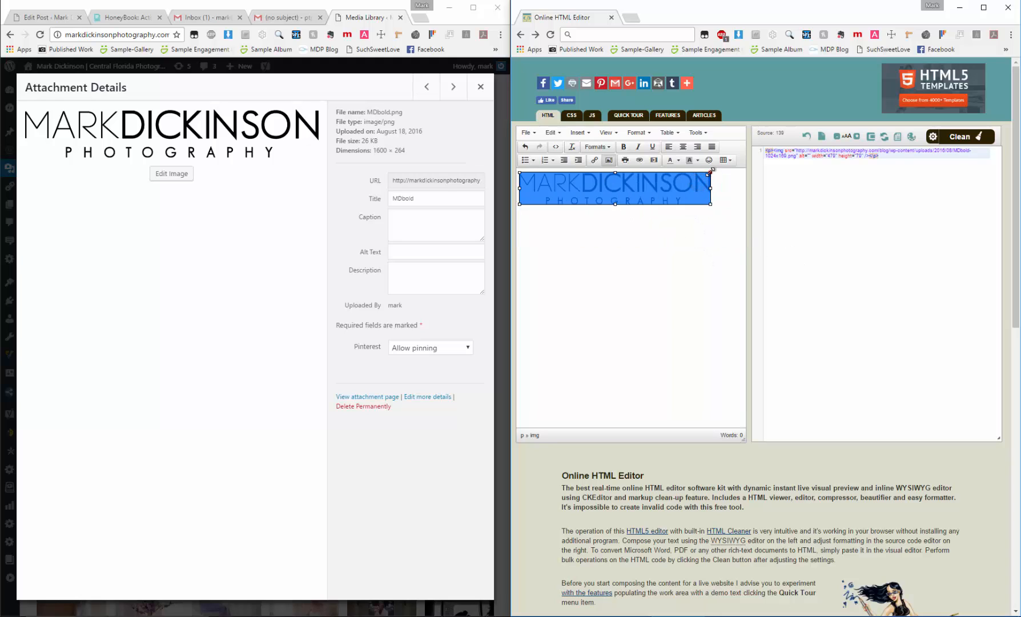
pyautogui.moveTo(711, 171); pyautogui.dragTo(644, 193)
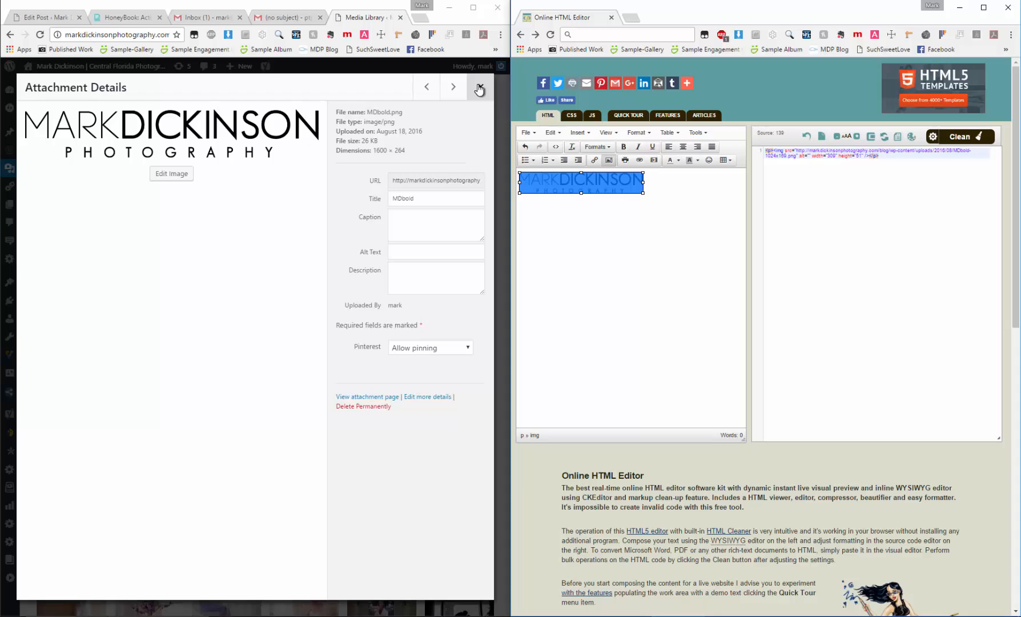
# In HoneyBook's Signature Test project, write the message "Hello There!" followed by "I wanted to say thank you for inquiring!" on a new line
pyautogui.click(142, 19)
pyautogui.click(677, 318)
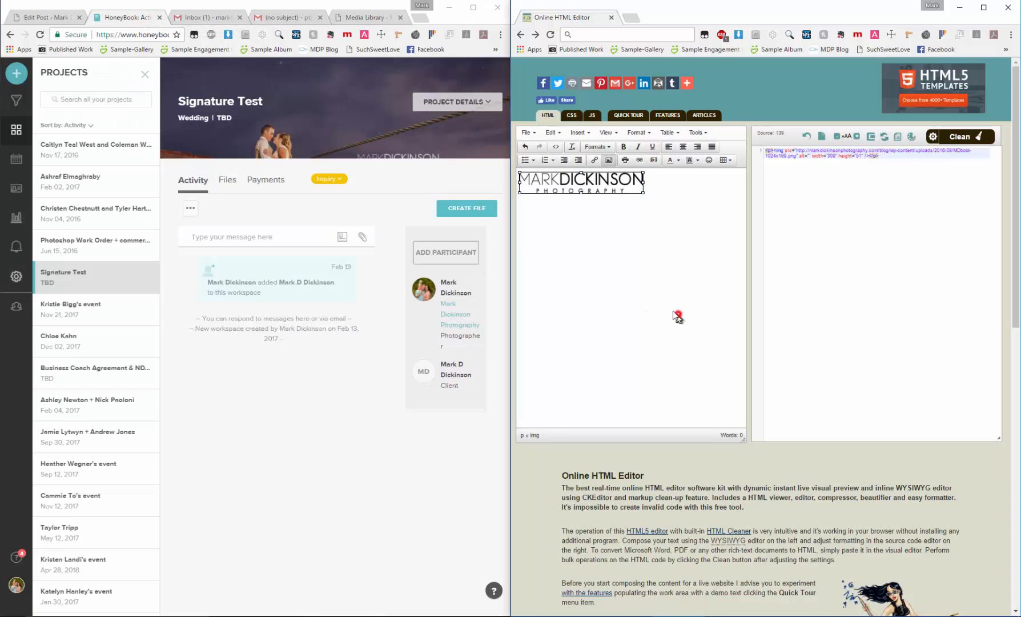
pyautogui.click(257, 237)
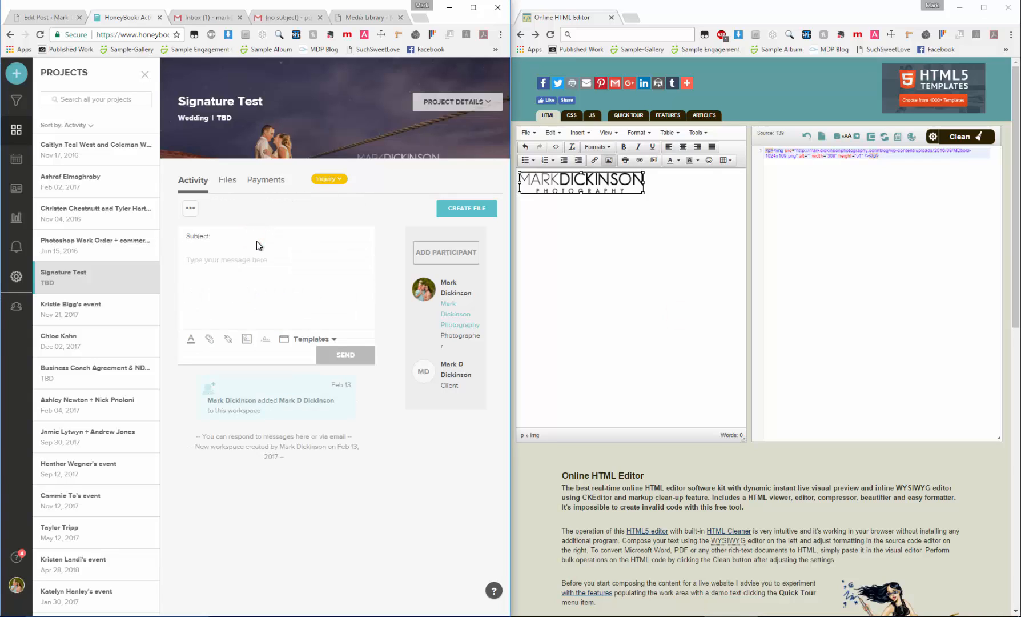
pyautogui.write('Hello There!')
pyautogui.press('Return')
pyautogui.write('I wanted to say thank you for inquiring!')
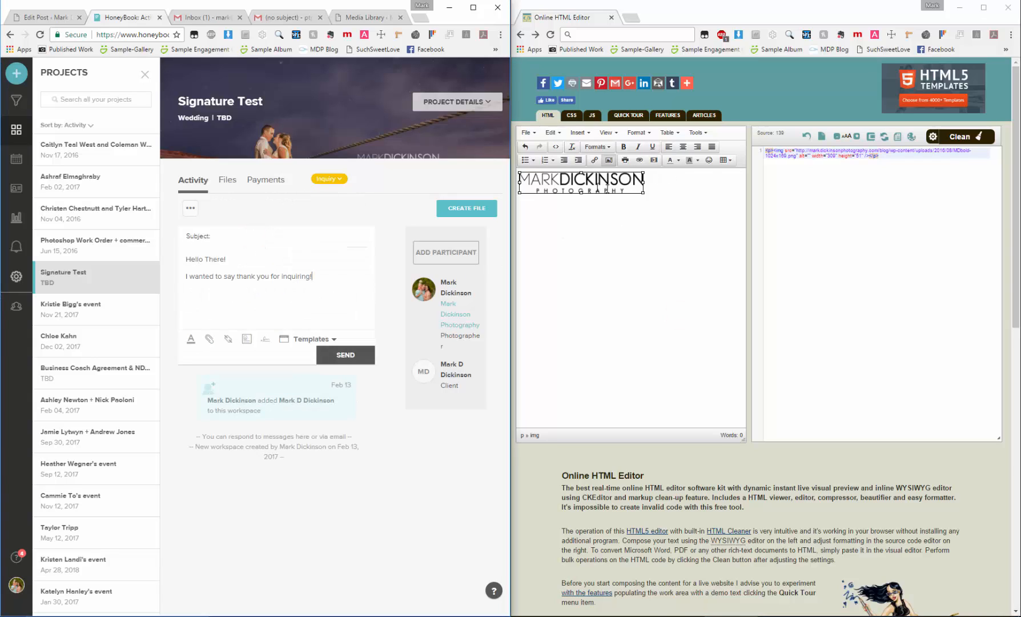
# Try placing the logo from the HTML editor on its own line below the HoneyBook message text
pyautogui.click(699, 254)
pyautogui.rightClick(586, 184)
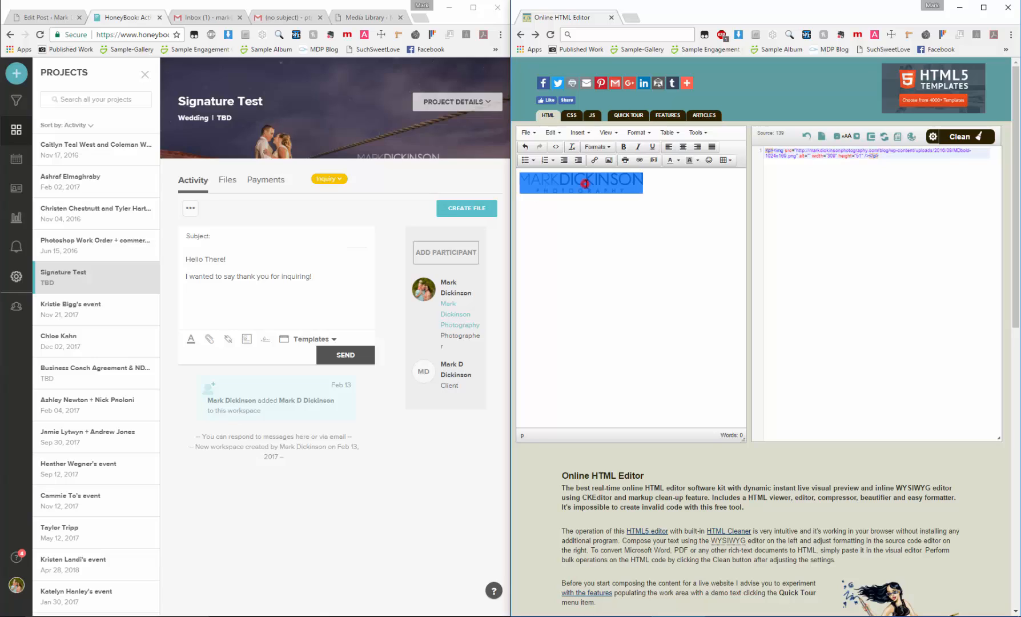
pyautogui.click(648, 229)
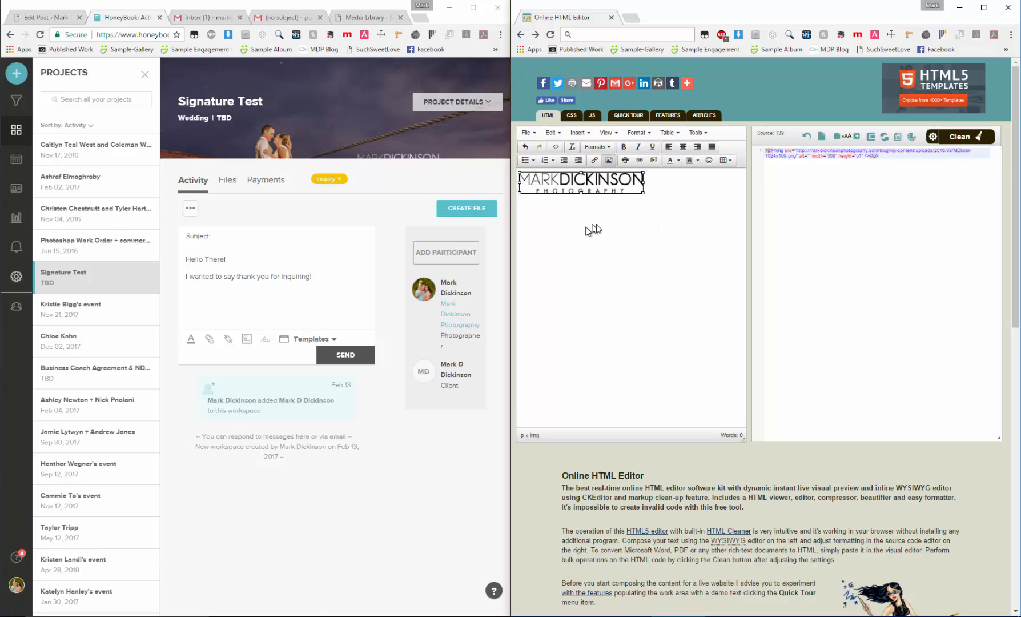
pyautogui.click(636, 209)
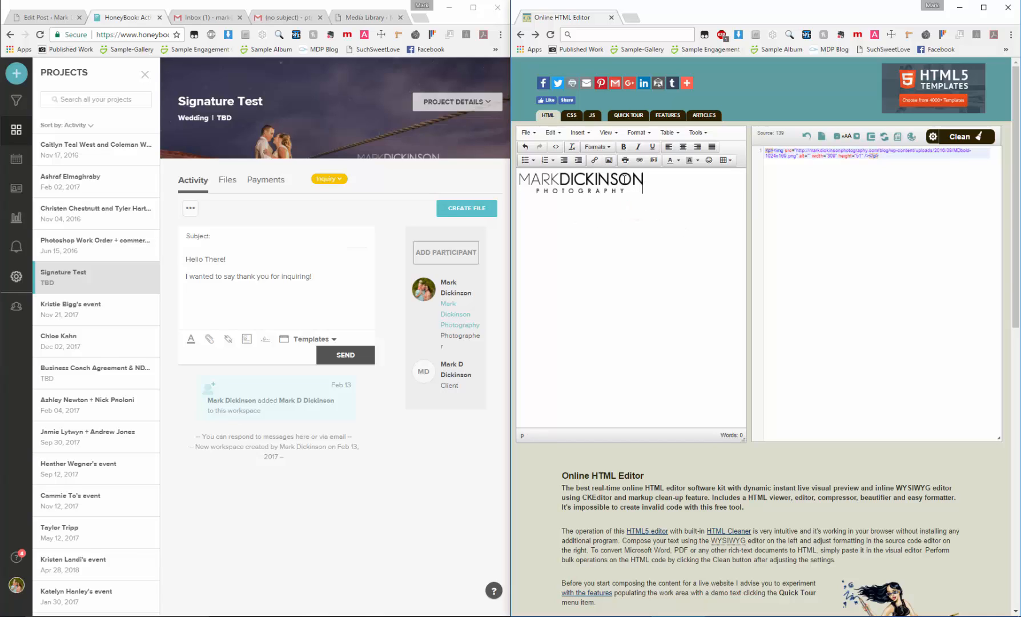
pyautogui.moveTo(618, 181); pyautogui.dragTo(351, 310)
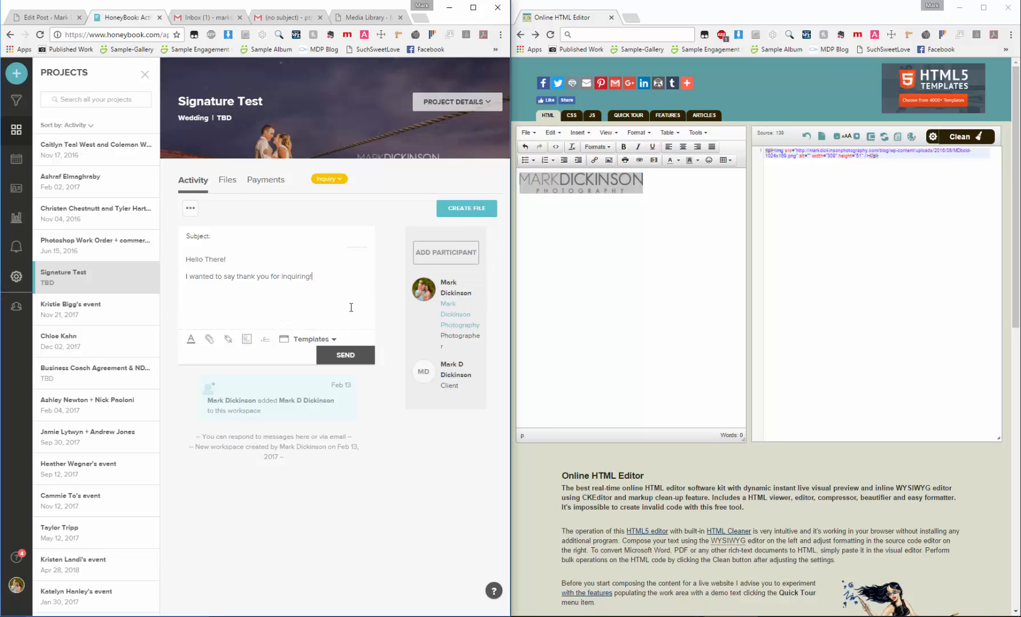
pyautogui.click(324, 275)
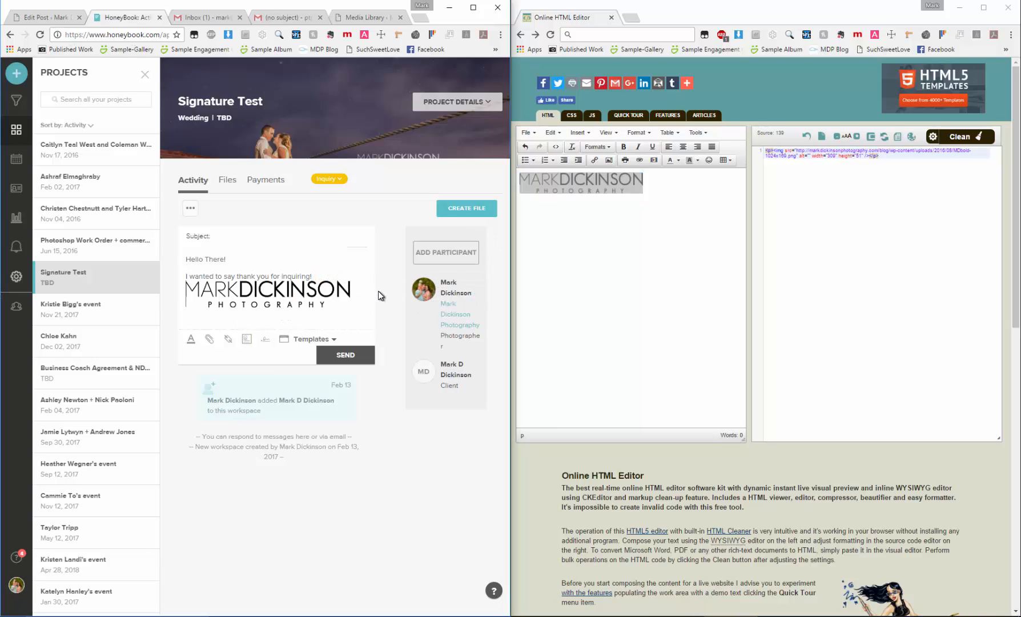
pyautogui.press('Return')
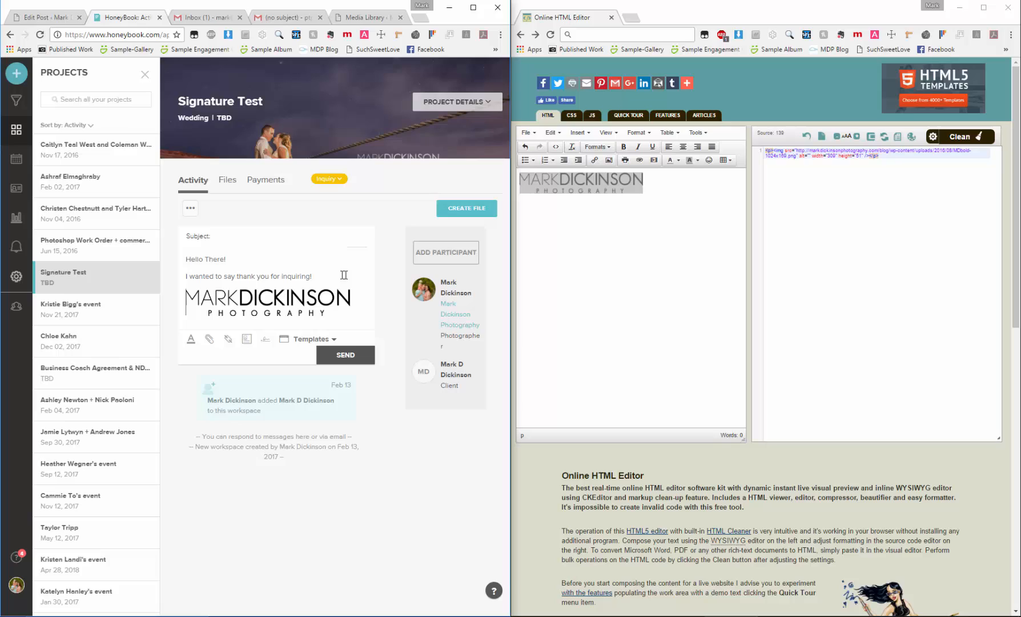
# Delete the logo from the message and shrink the copy in the HTML editor to about 212 by 35 pixels
pyautogui.click(318, 303)
pyautogui.press('Delete')
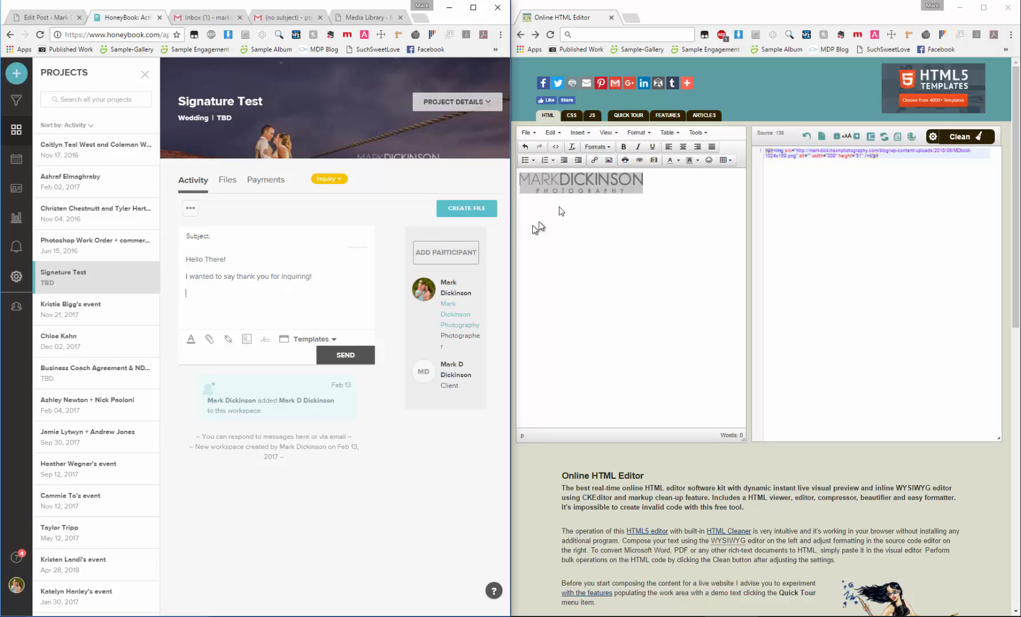
pyautogui.click(619, 180)
pyautogui.moveTo(643, 170); pyautogui.dragTo(594, 194)
pyautogui.click(672, 231)
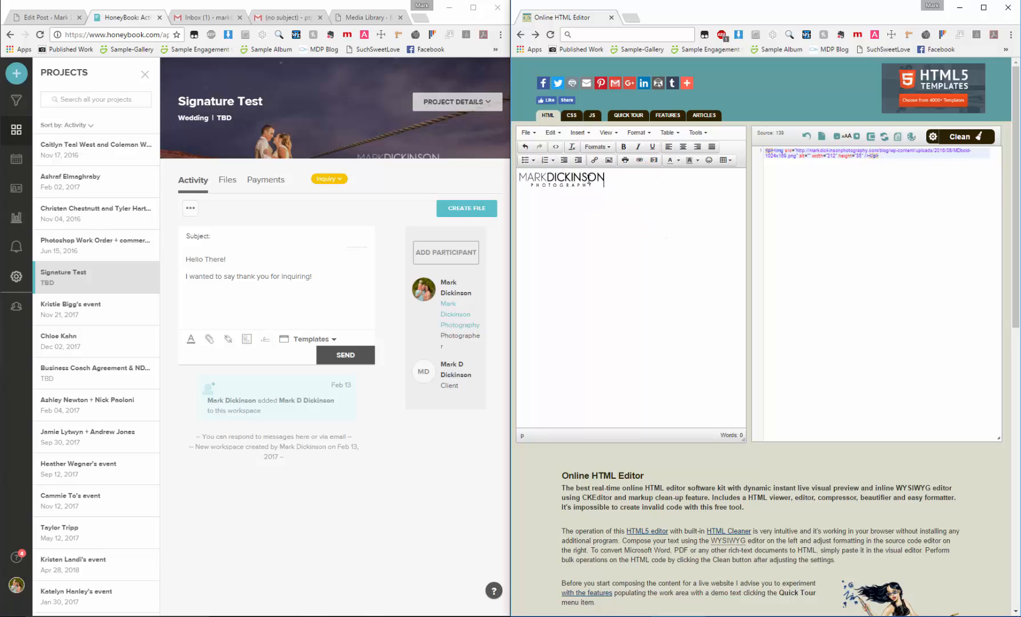
# Transfer the resized logo from the HTML editor to below the message text and send the message
pyautogui.moveTo(590, 180); pyautogui.dragTo(333, 296)
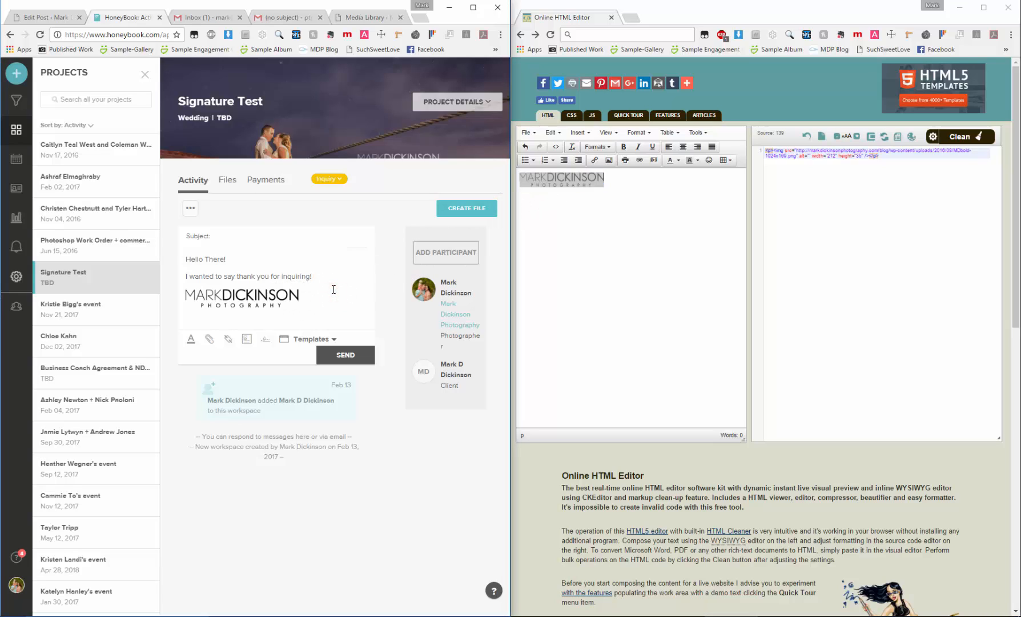
pyautogui.click(351, 362)
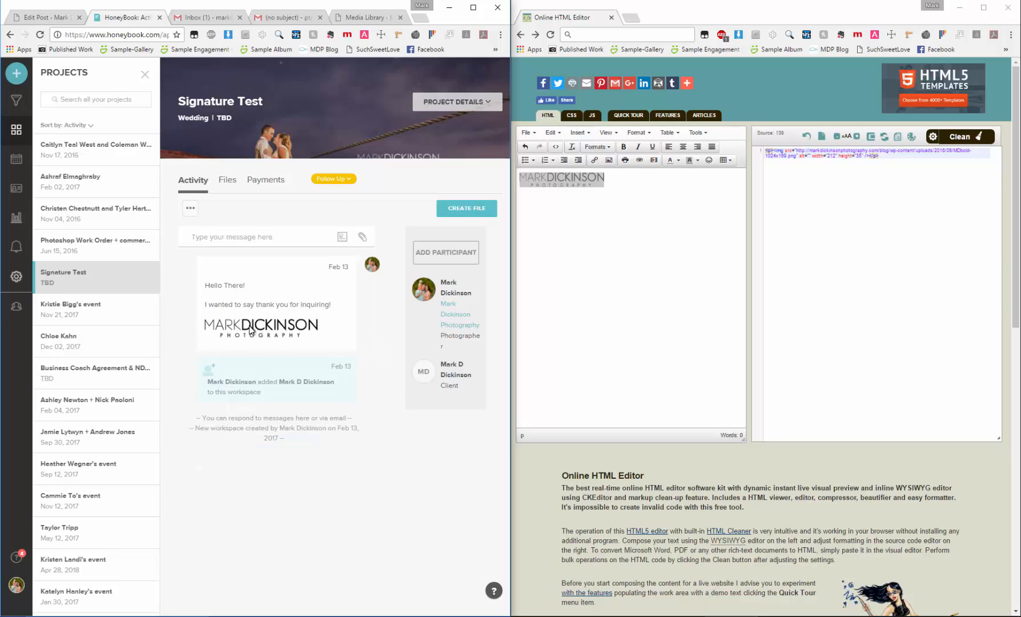
# Open the newest HoneyBook message in the Gmail inbox to check how the logo signature arrives
pyautogui.click(304, 19)
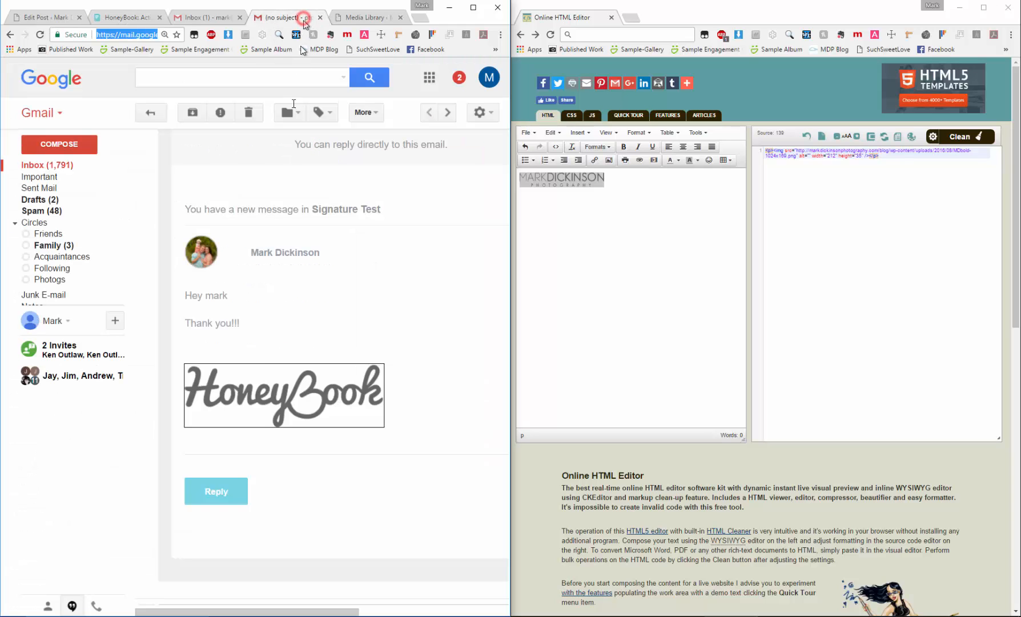
pyautogui.click(58, 166)
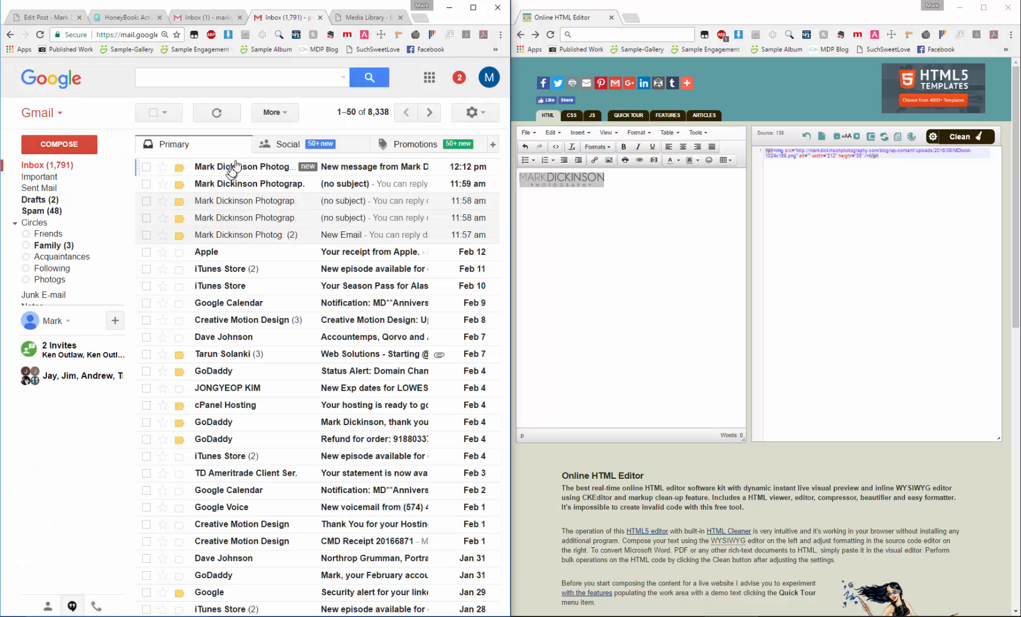
pyautogui.click(251, 168)
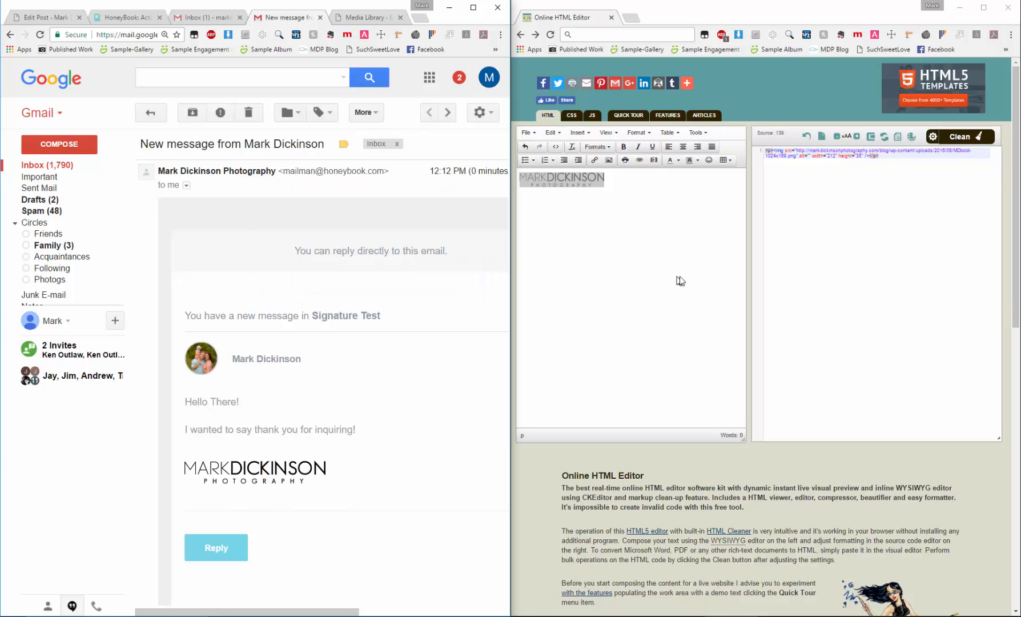
# Copy the image address of the logo in the received email and paste it into the mail search field to examine the full address
pyautogui.rightClick(222, 469)
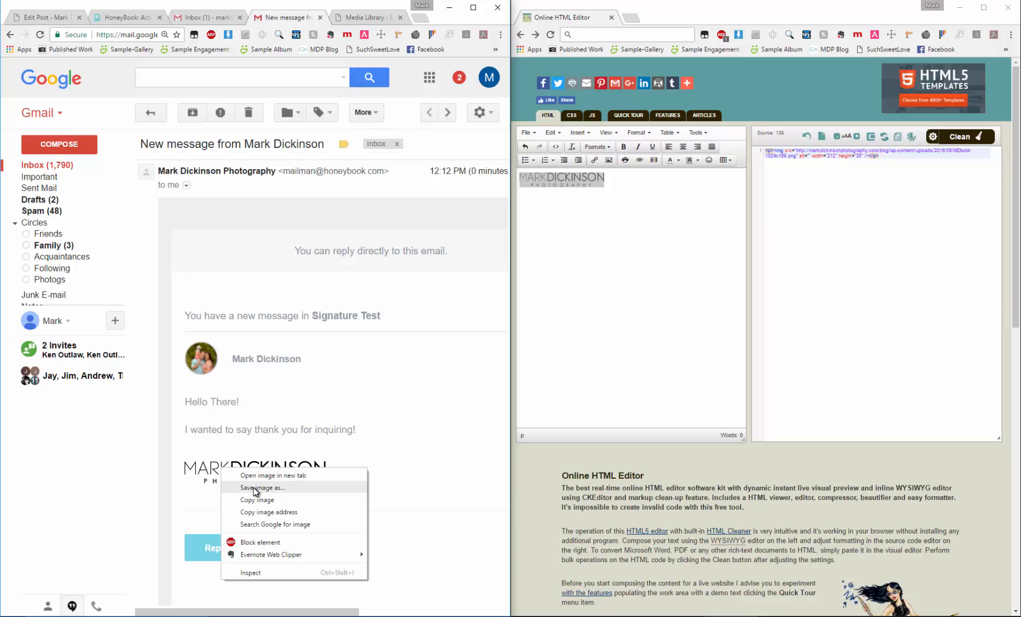
pyautogui.click(278, 513)
pyautogui.click(238, 78)
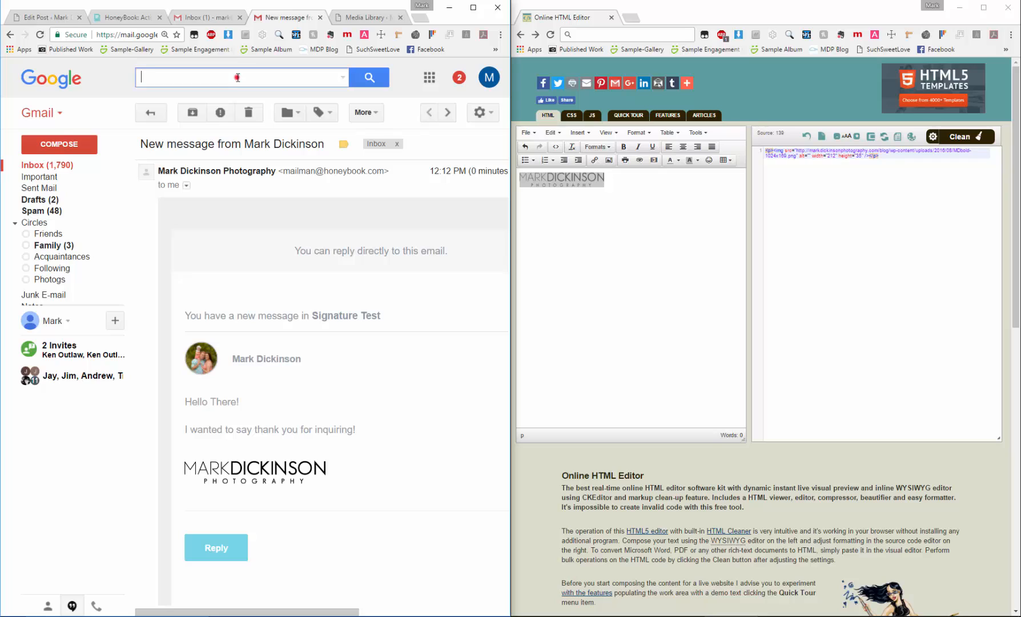
pyautogui.hotkey('ctrl', 'v')
pyautogui.tripleClick(305, 79)
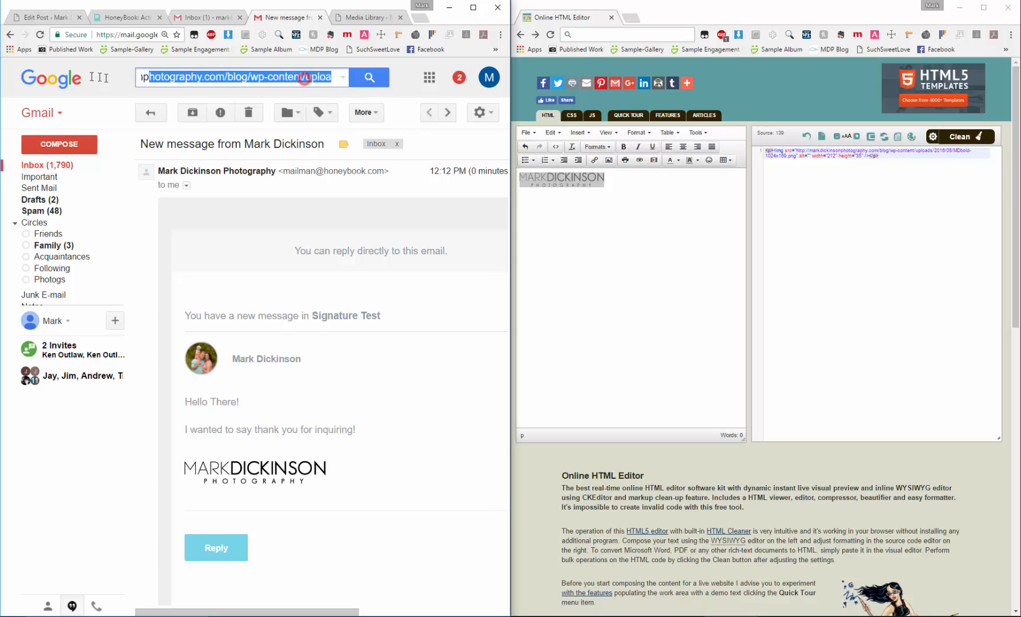
pyautogui.moveTo(99, 77); pyautogui.dragTo(57, 78)
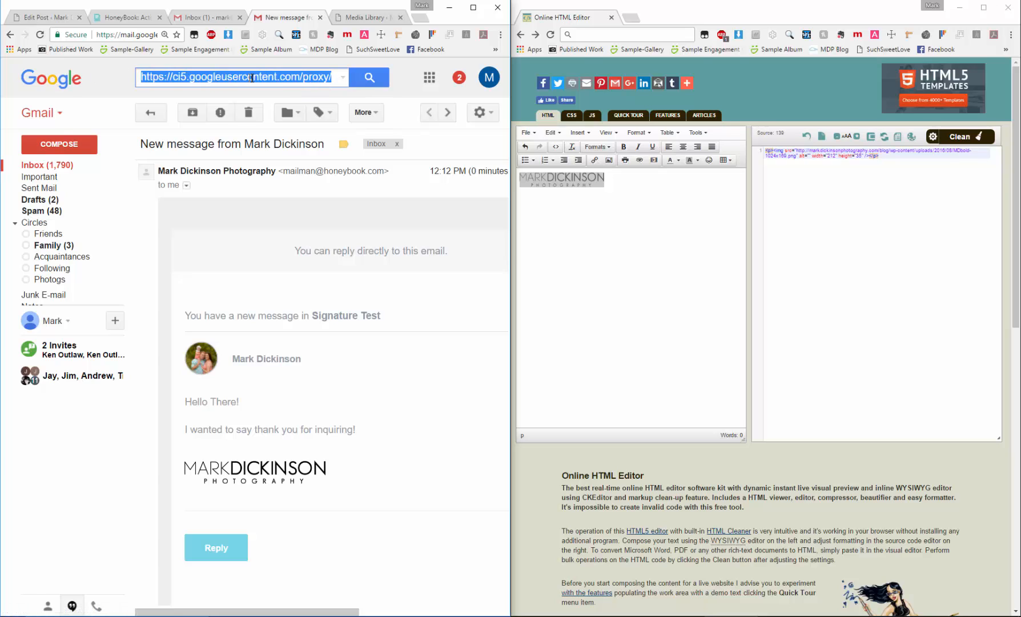
pyautogui.moveTo(252, 78); pyautogui.dragTo(290, 77)
pyautogui.click(284, 77)
pyautogui.moveTo(224, 78); pyautogui.dragTo(341, 80)
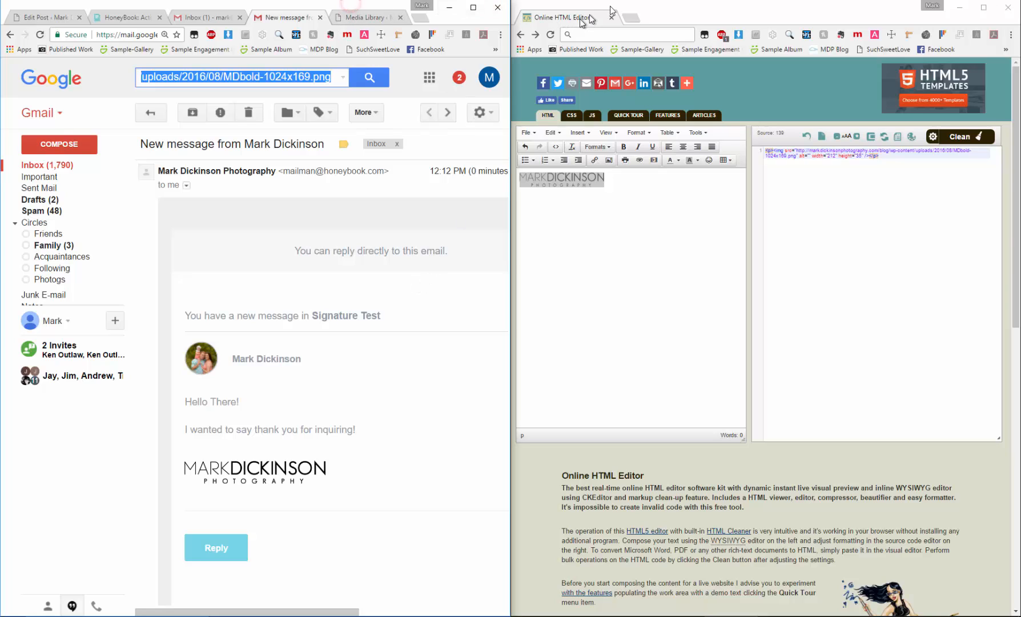
pyautogui.click(651, 8)
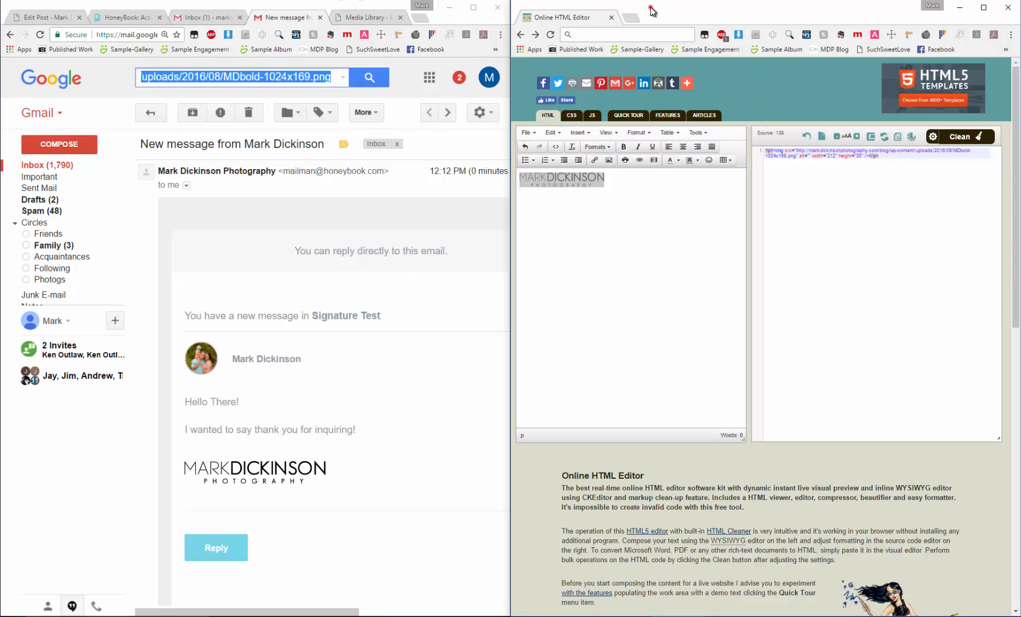
# Switch to HoneyBook and start a new message in the Signature Test project from the "Wedding is Available" email template
pyautogui.click(107, 21)
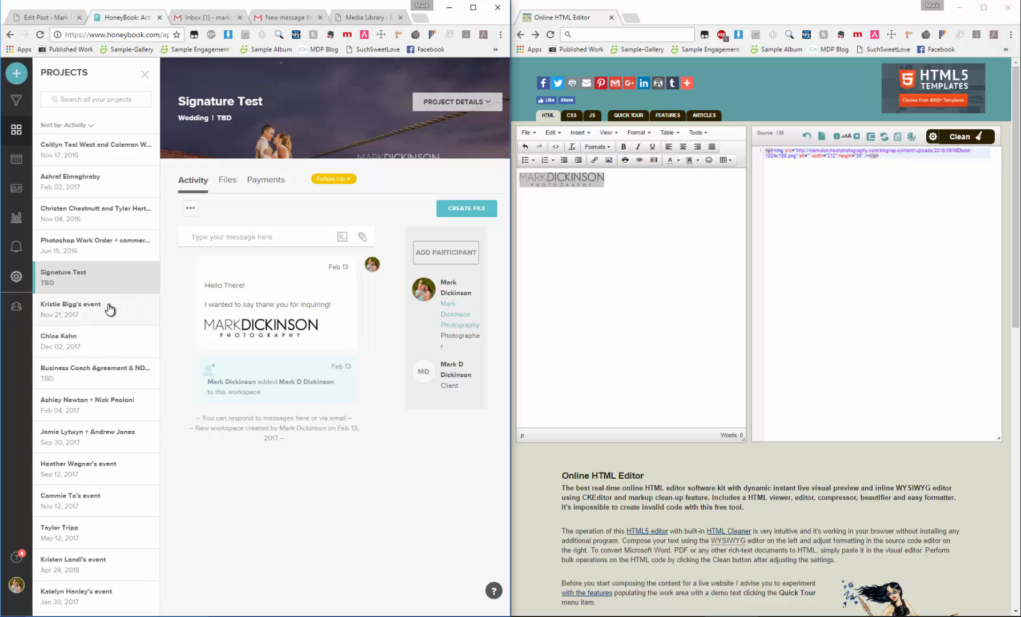
pyautogui.click(241, 238)
pyautogui.click(312, 339)
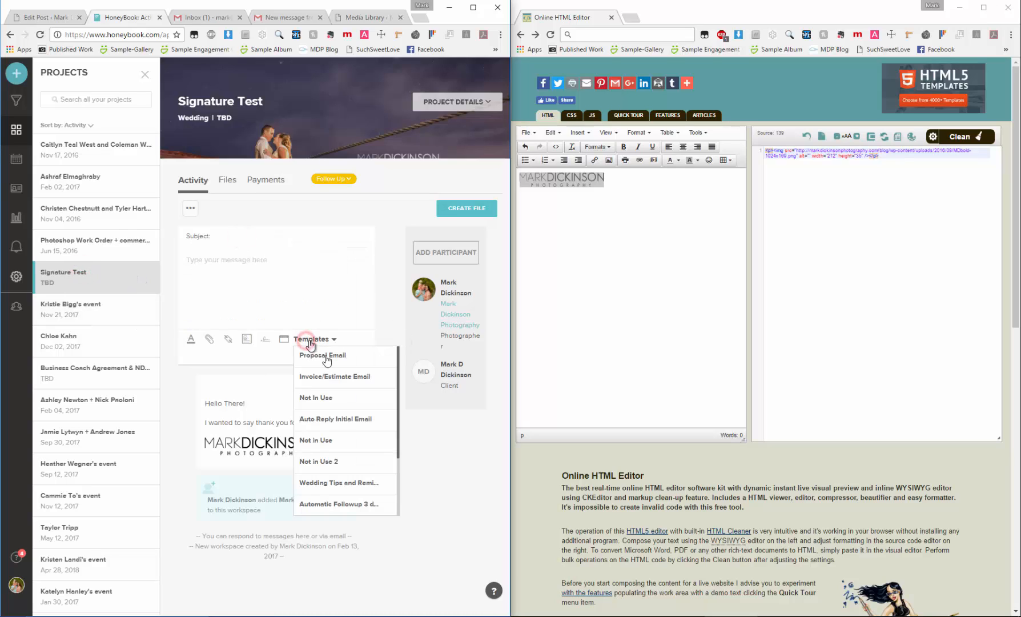
pyautogui.scroll(-3, 337, 461)
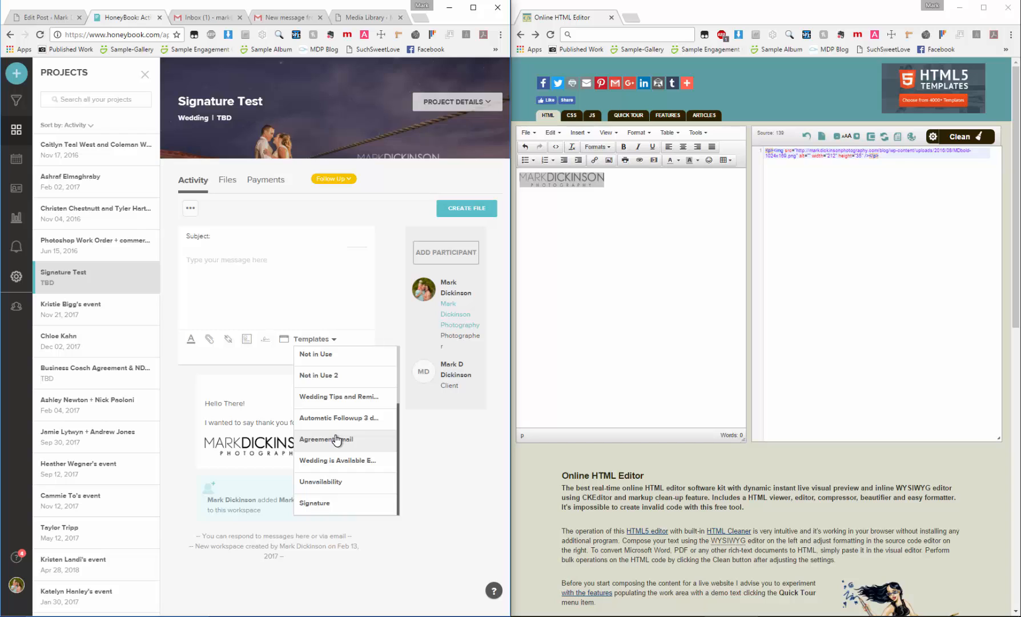
pyautogui.click(339, 460)
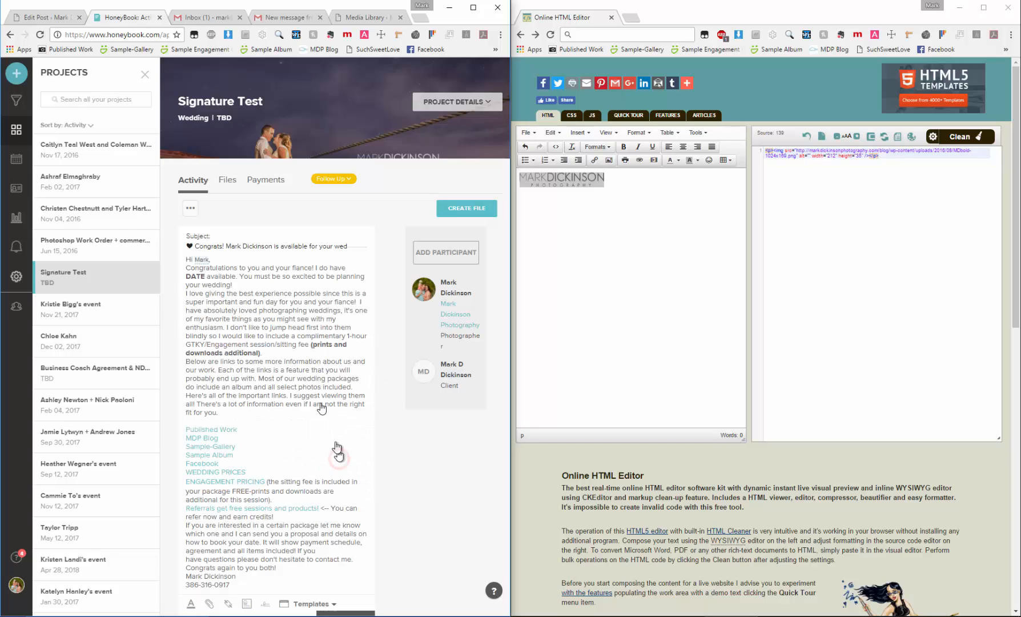
# Replace the plain name and phone number at the end of the message with the saved signature block, set off by a blank line
pyautogui.scroll(-2, 338, 452)
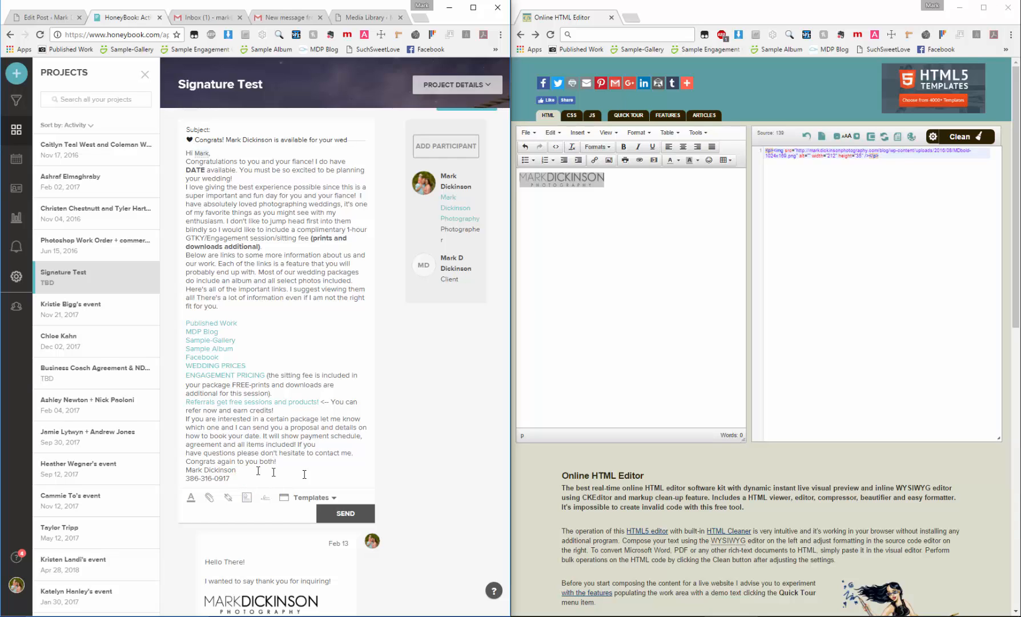
pyautogui.press('Return')
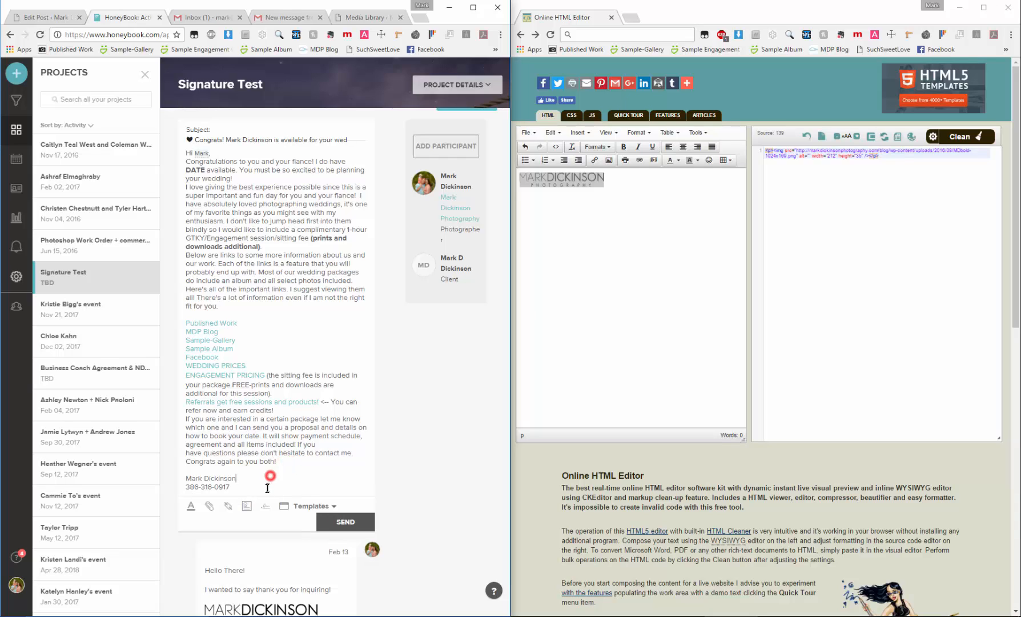
pyautogui.click(263, 489)
pyautogui.press('Return')
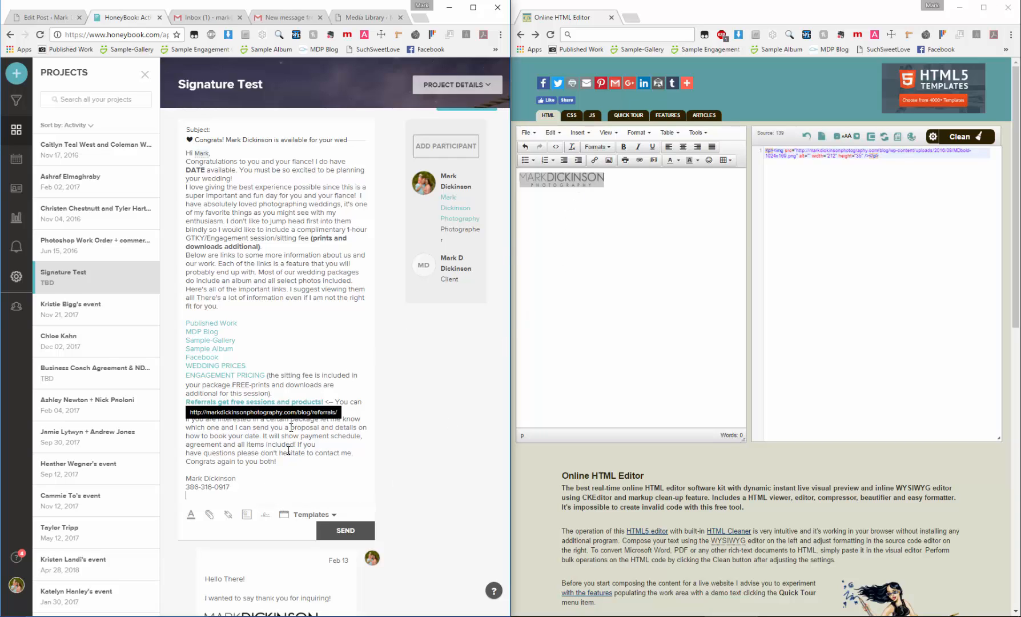
pyautogui.moveTo(248, 489); pyautogui.dragTo(184, 479)
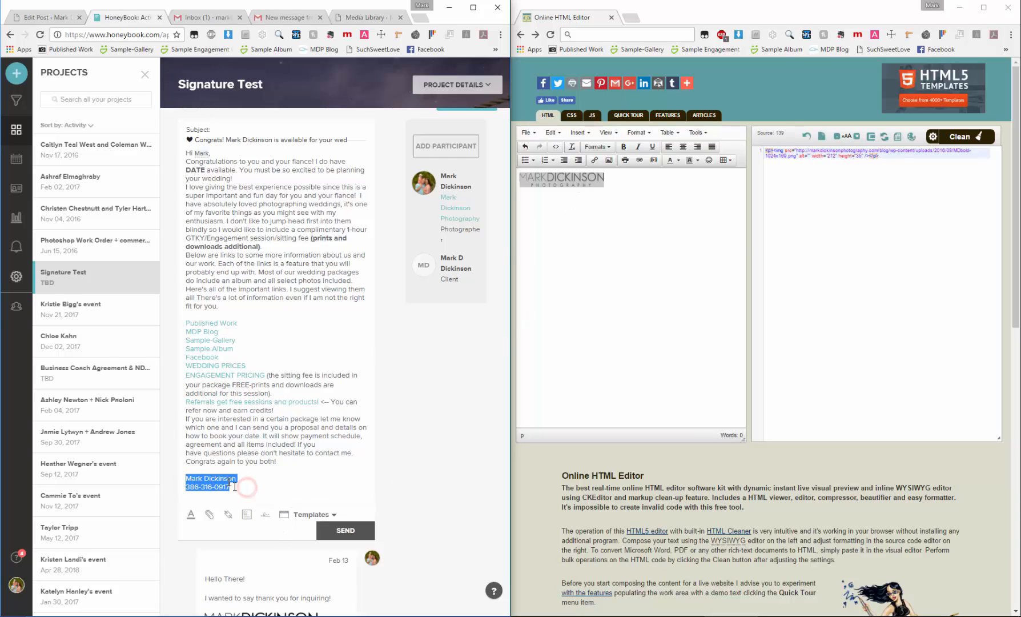
pyautogui.press('BackSpace')
pyautogui.click(264, 507)
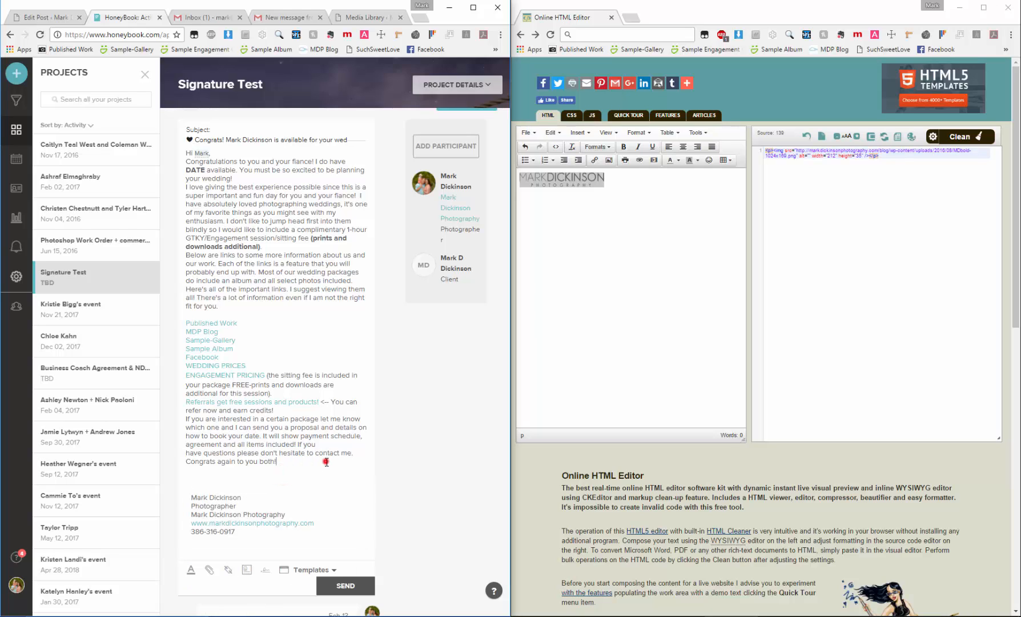
pyautogui.press('BackSpace')
# Place the resized logo from the HTML editor below the signature block and send the message
pyautogui.scroll(-3, 323, 482)
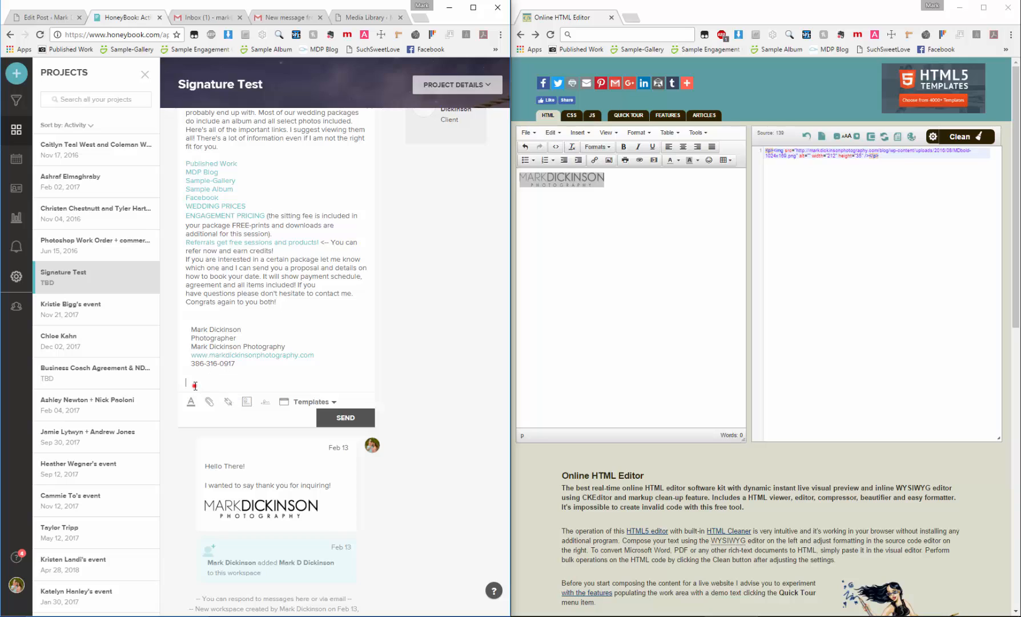
pyautogui.moveTo(581, 178)
pyautogui.mouseDown()
pyautogui.moveTo(277, 346)
pyautogui.moveTo(265, 366)
pyautogui.mouseUp()
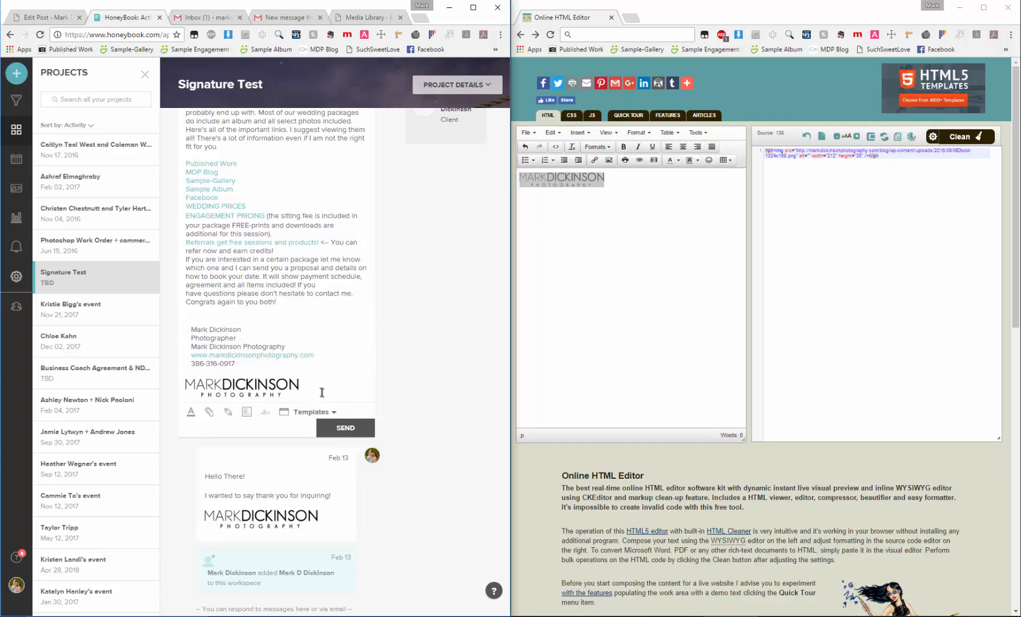
pyautogui.click(344, 428)
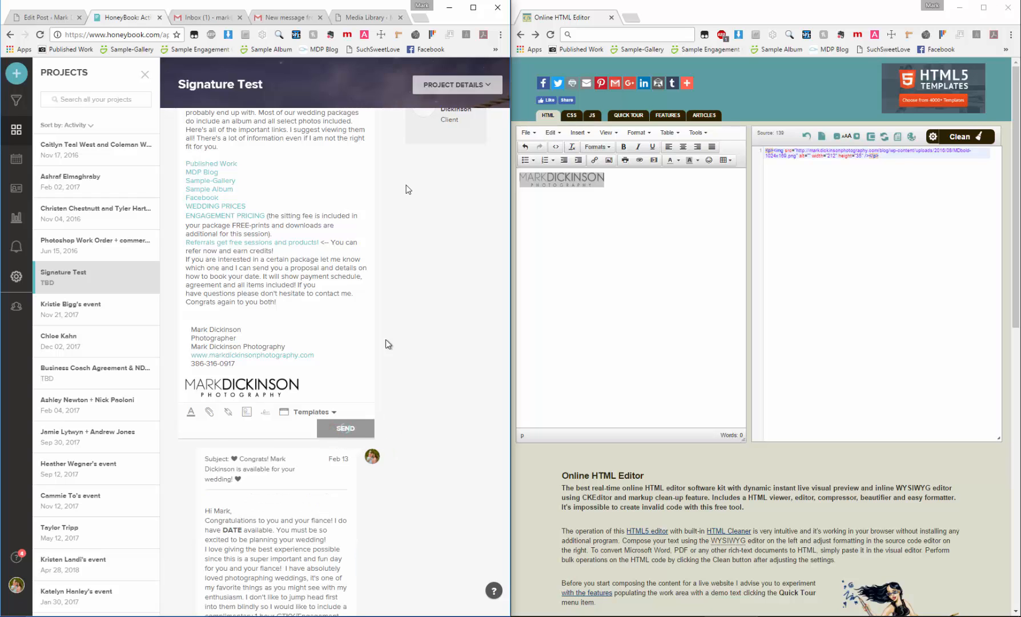
# Open the newest HoneyBook message in the Gmail inbox, enlarge the window and examine the signature and logo at its end
pyautogui.click(222, 17)
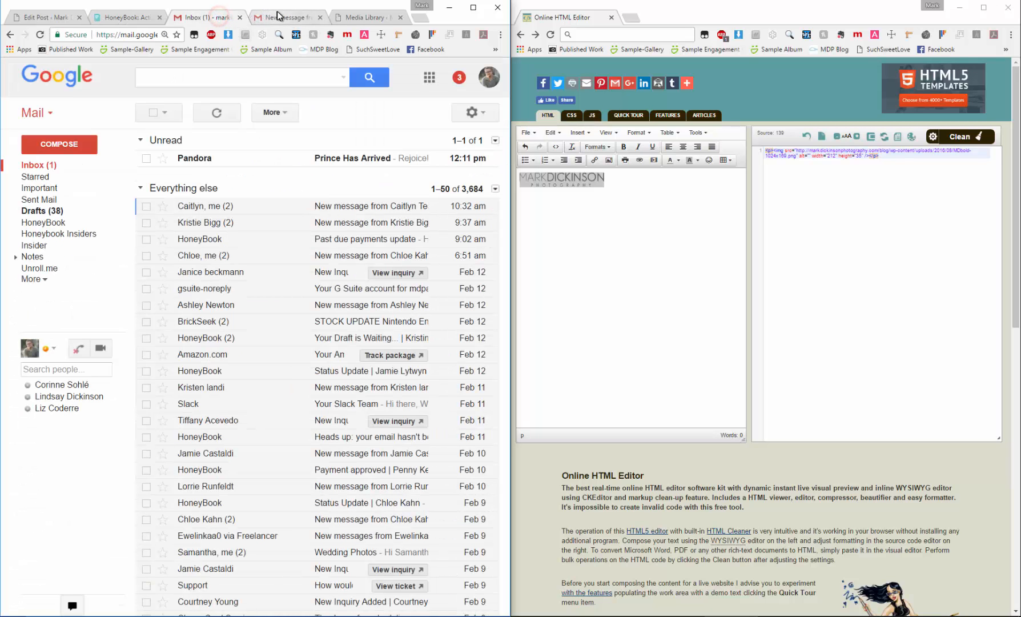
pyautogui.click(278, 16)
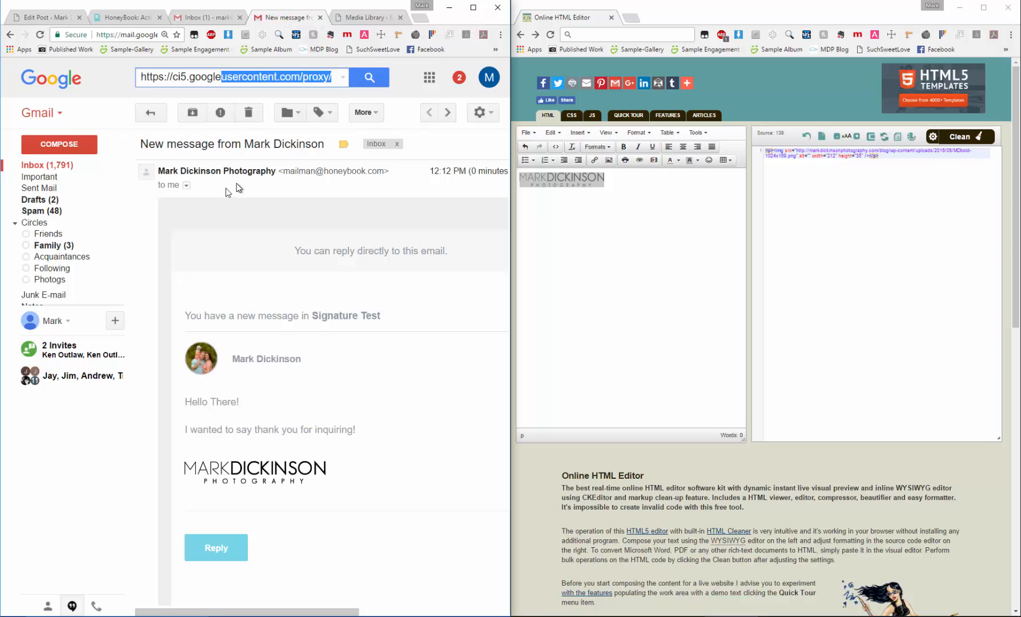
pyautogui.click(57, 165)
pyautogui.click(223, 168)
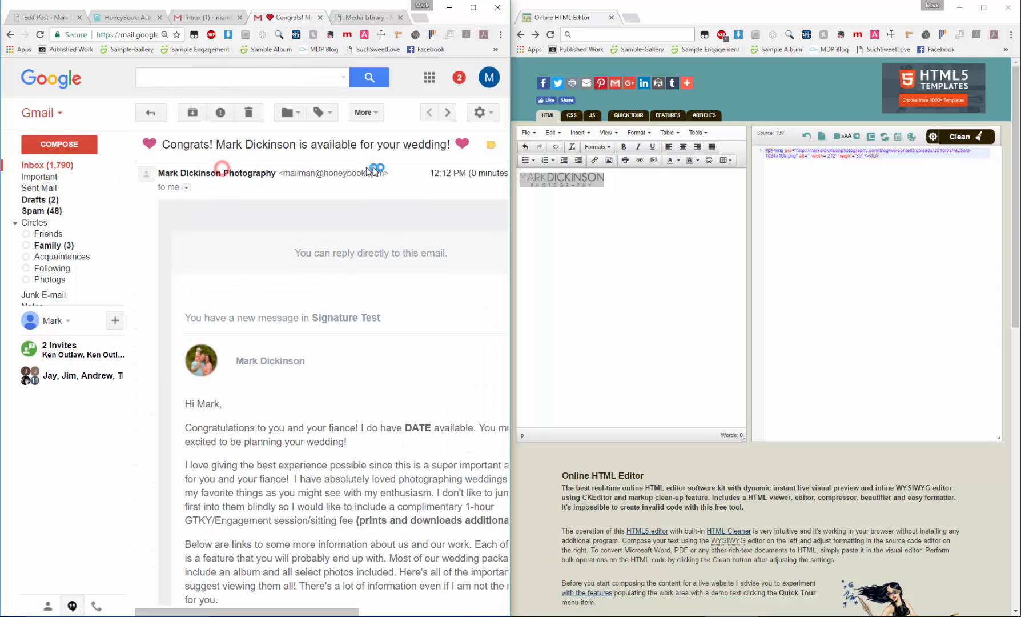
pyautogui.click(473, 7)
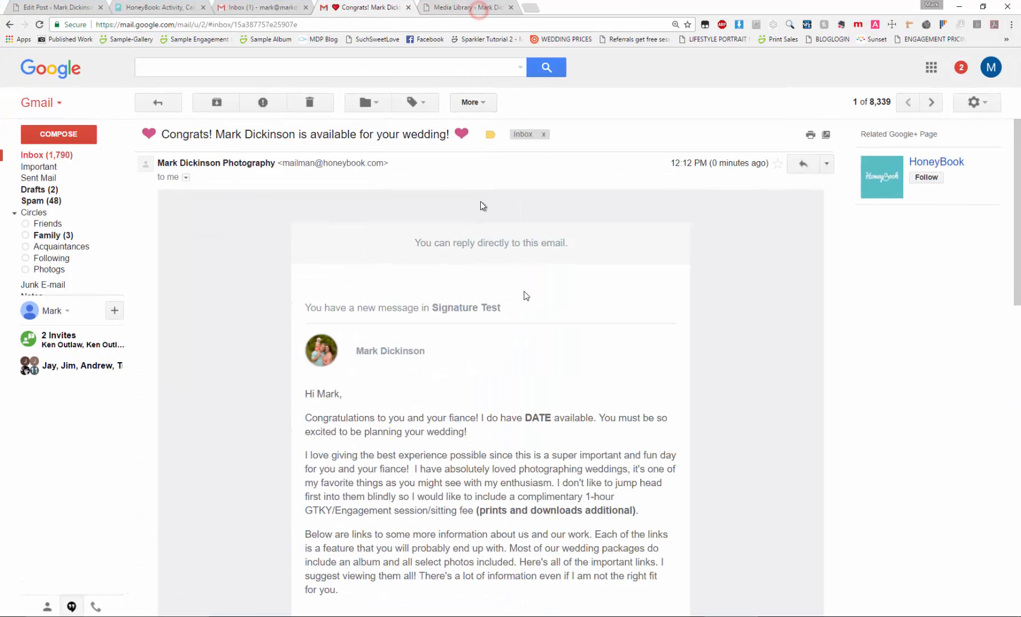
pyautogui.scroll(-2, 578, 353)
pyautogui.scroll(-8, 579, 354)
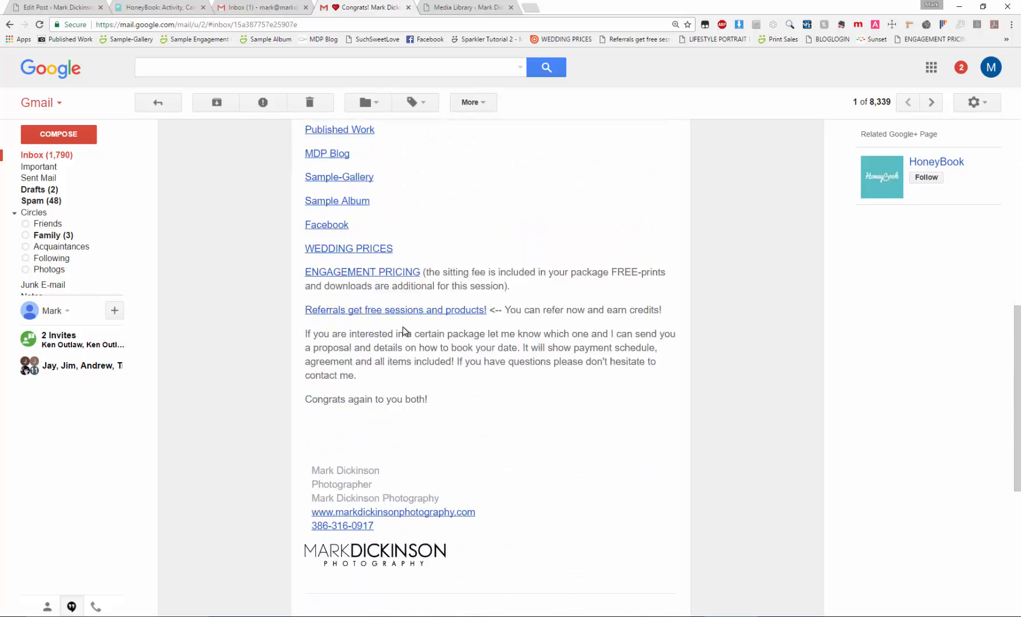
pyautogui.scroll(-2, 404, 326)
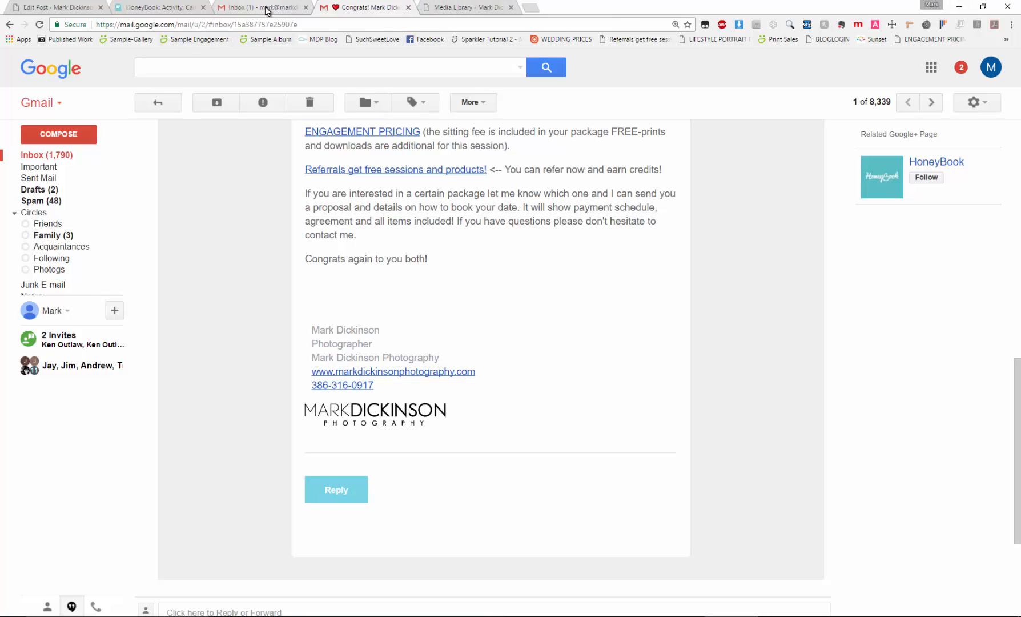
# Return the enlarged Gmail window to half the screen beside the HTML editor and clear the logo selection in the editor
pyautogui.click(983, 7)
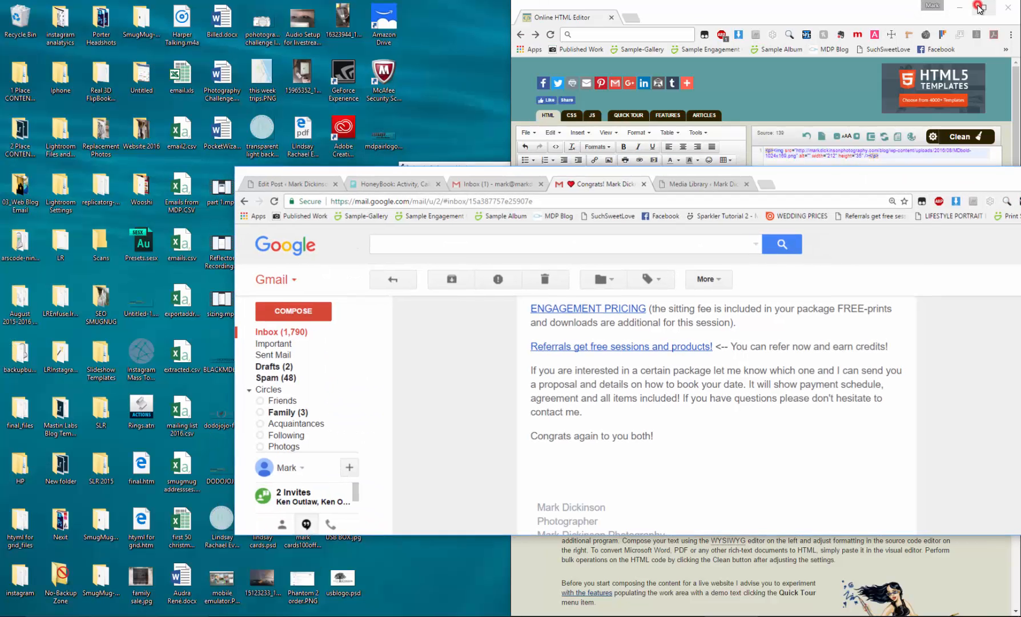
pyautogui.moveTo(891, 188); pyautogui.dragTo(4, 153)
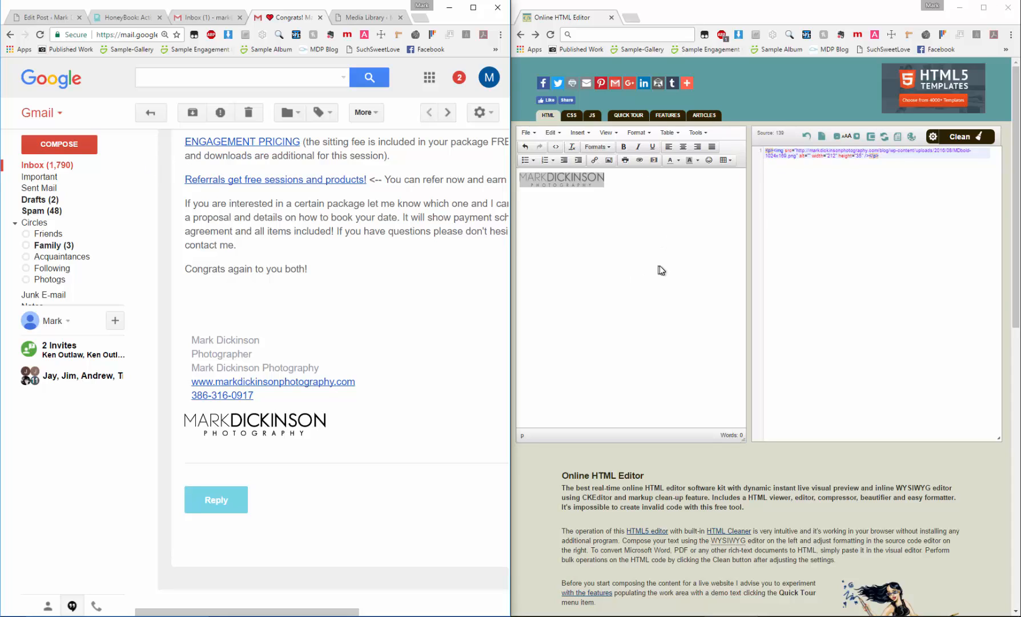
pyautogui.click(705, 183)
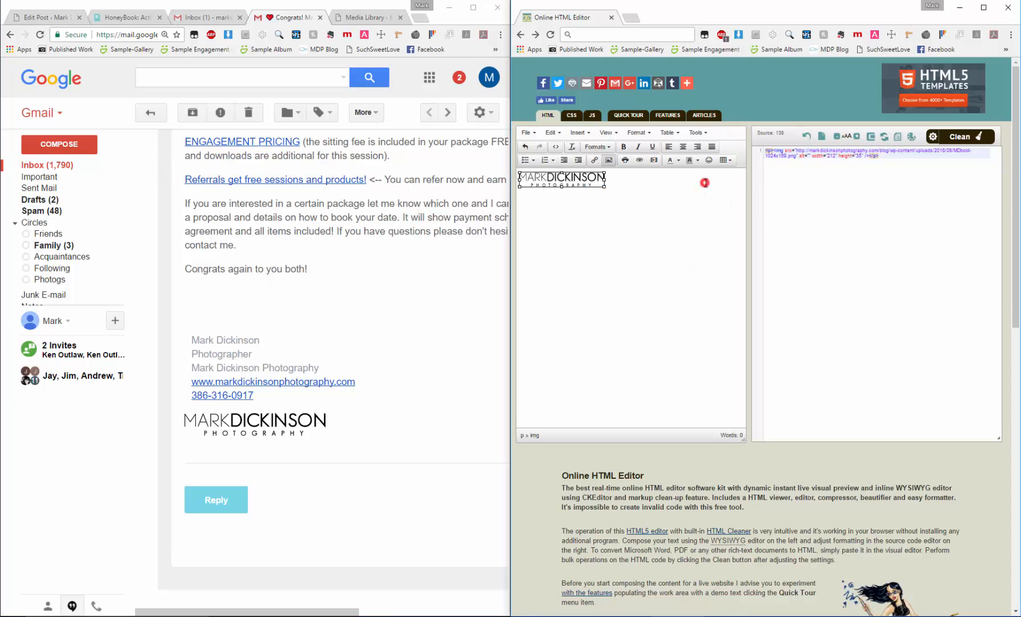
pyautogui.click(705, 183)
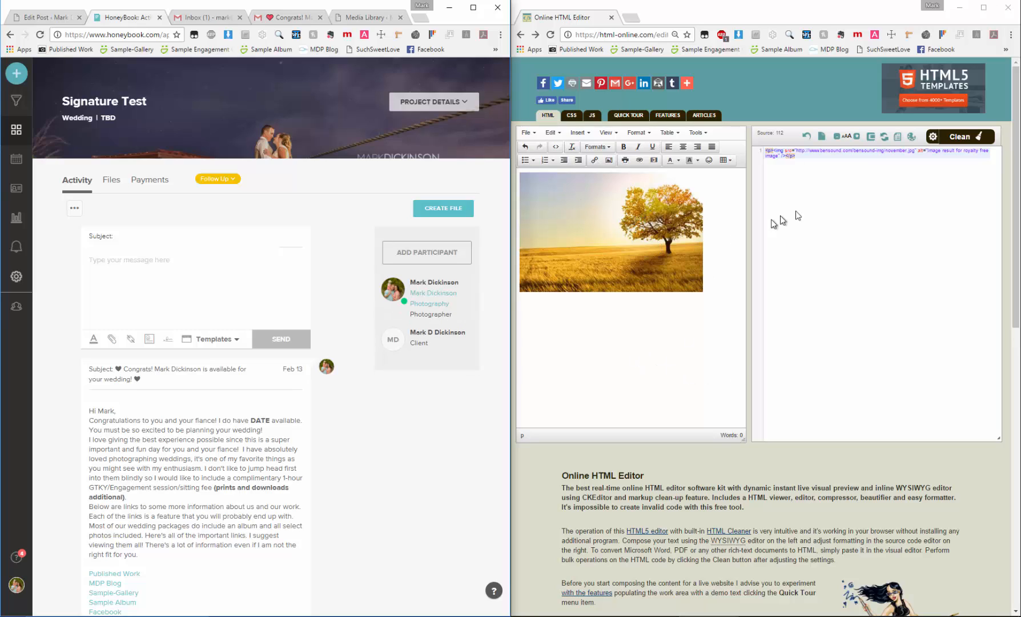
# Place the autumn tree picture from the HTML editor in a new HoneyBook message, add the text "Hey there!" above it and send it
pyautogui.moveTo(664, 225); pyautogui.dragTo(197, 264)
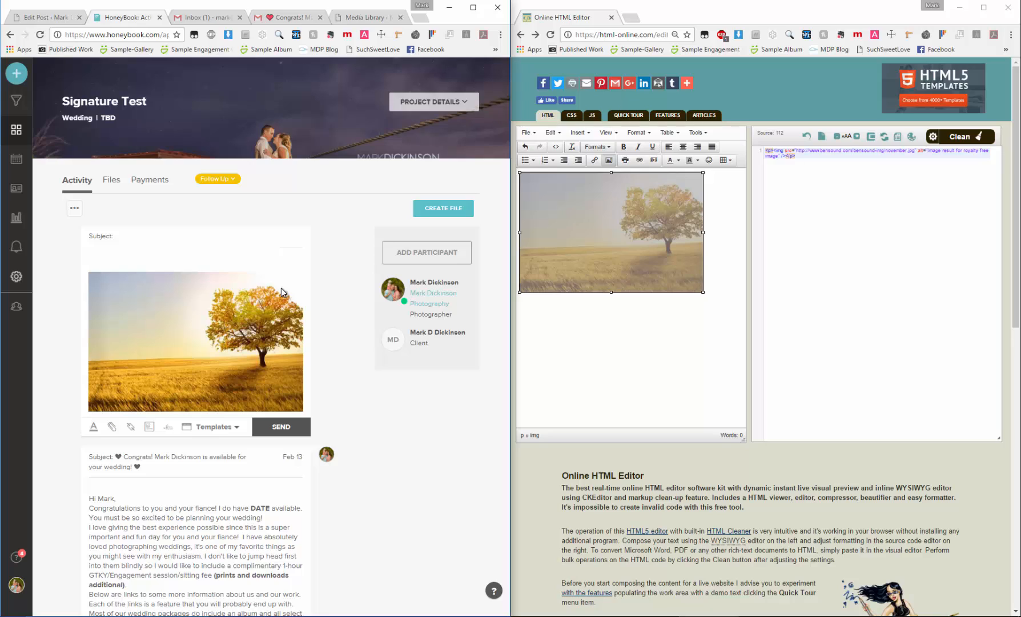
pyautogui.write('Hey there!')
pyautogui.click(282, 426)
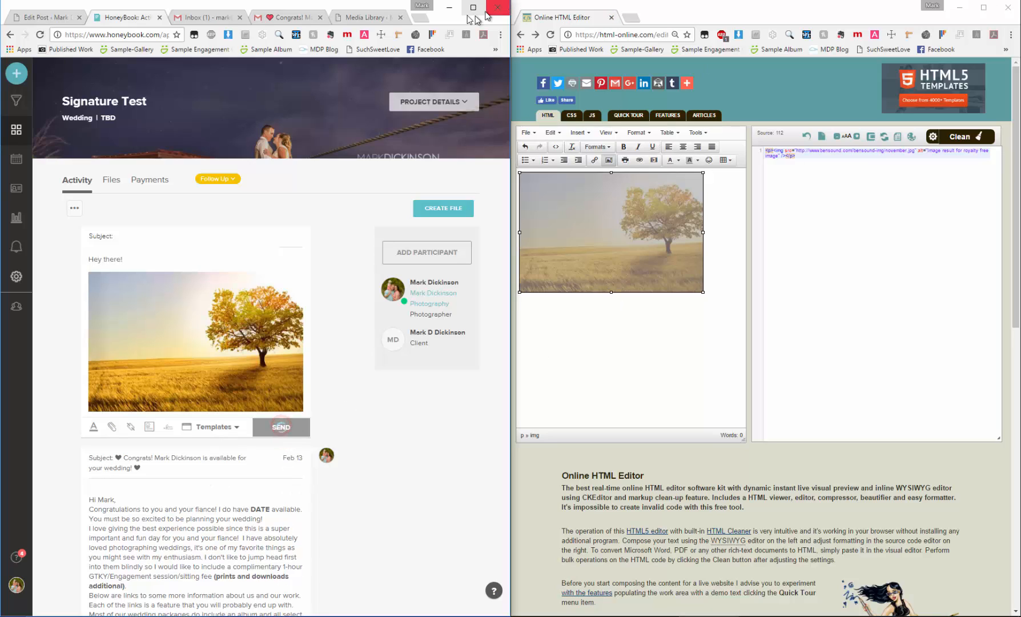
# Open the newest HoneyBook message in the Gmail inbox to check how the tree picture arrives
pyautogui.click(200, 17)
pyautogui.click(291, 17)
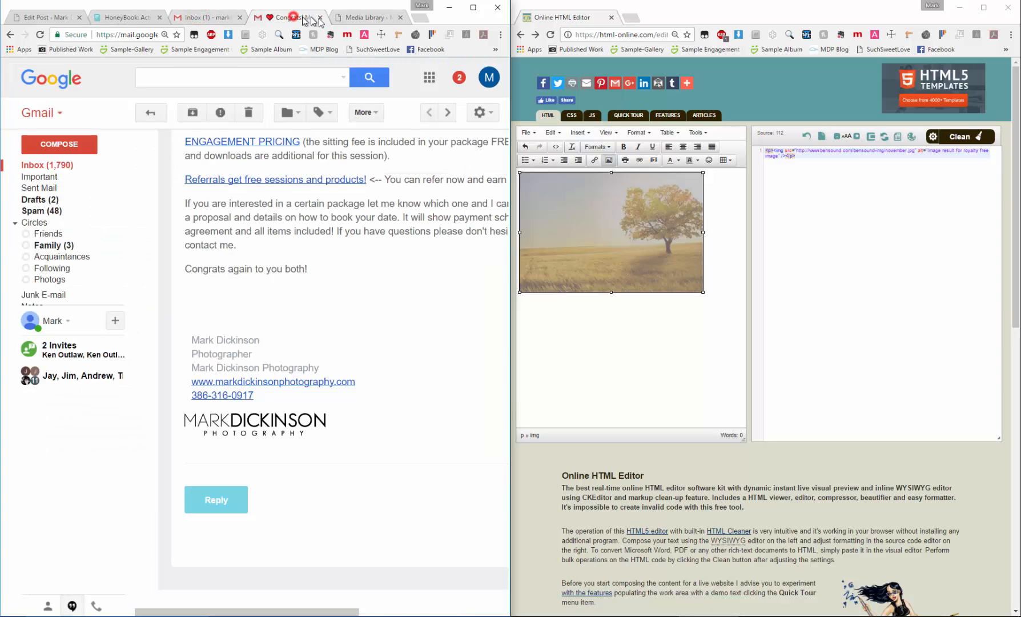
pyautogui.click(46, 166)
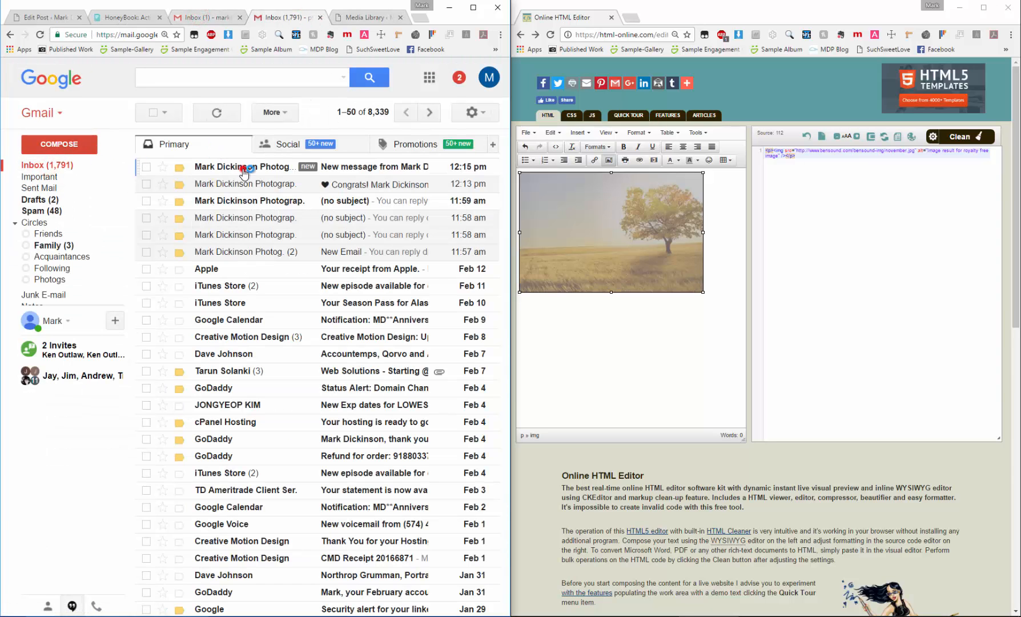
pyautogui.click(245, 169)
pyautogui.scroll(-3, 343, 400)
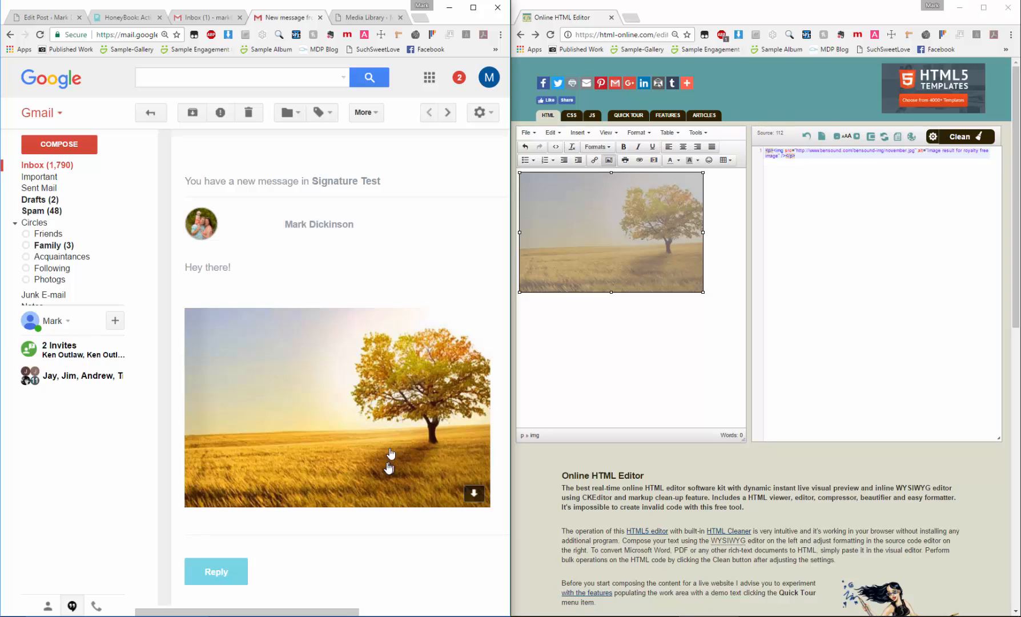
pyautogui.click(644, 376)
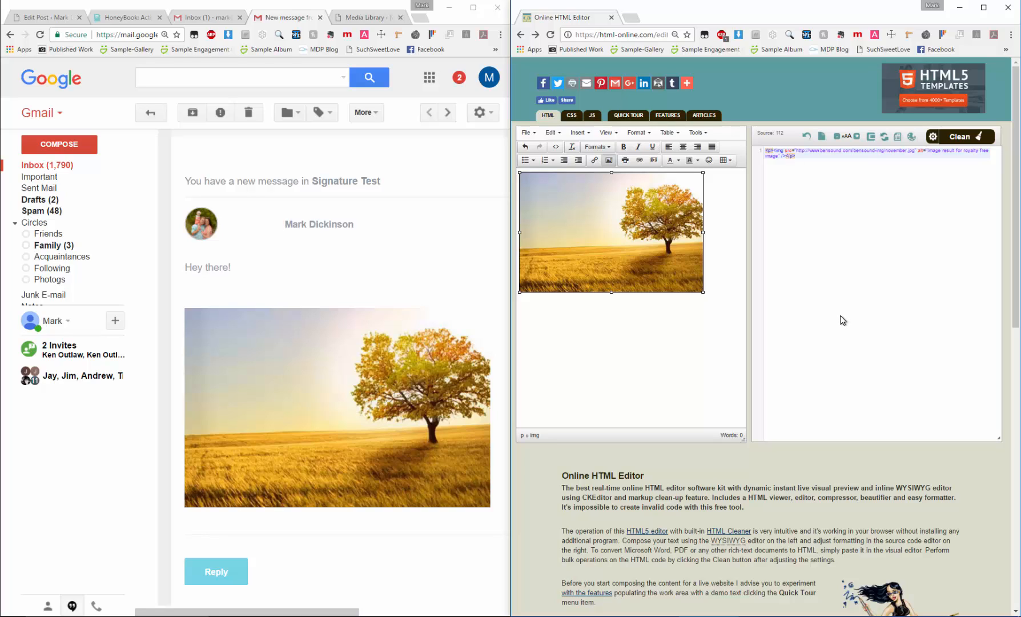
pyautogui.click(645, 358)
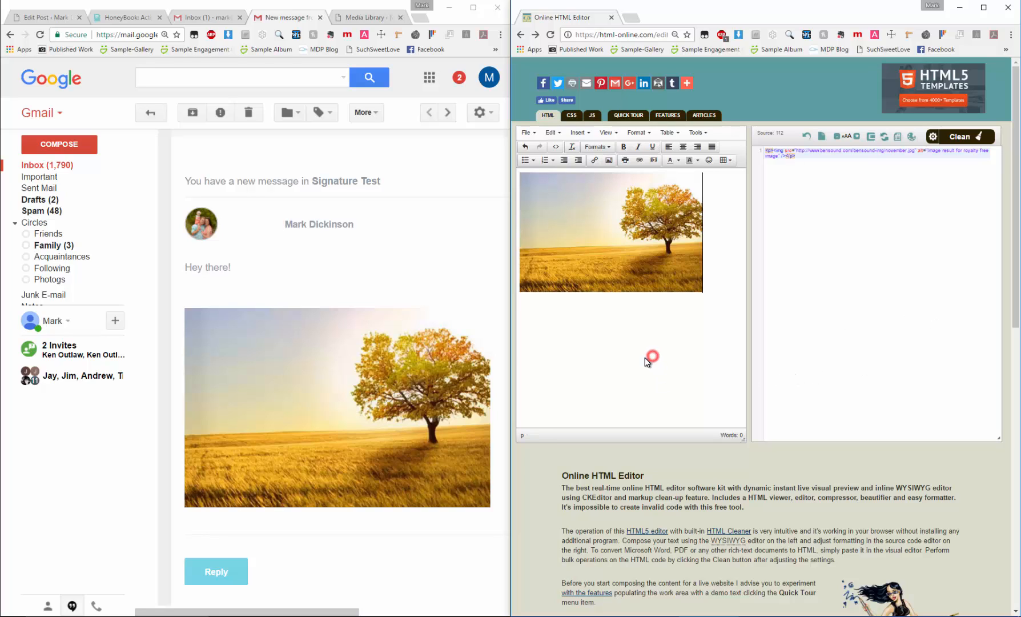